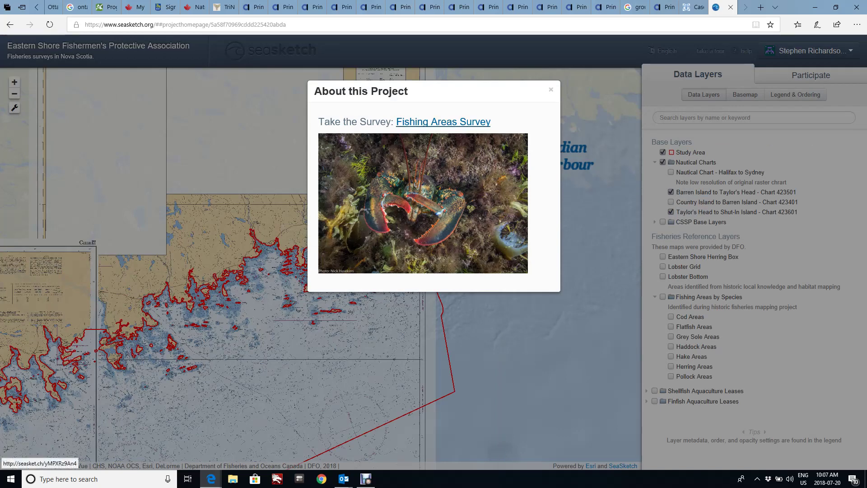
Open the Fishing Areas Survey from the project introduction and start taking it.
{"action": "left_click", "coordinate": [434, 122]}
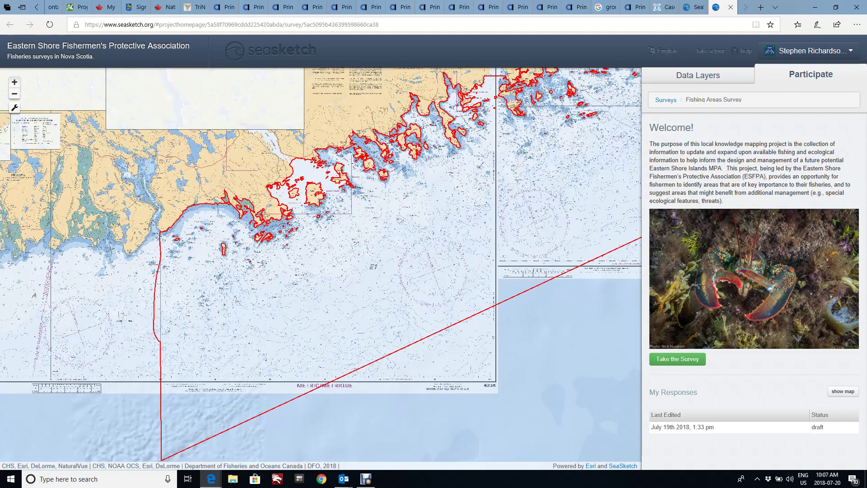
{"action": "left_click", "coordinate": [14, 82]}
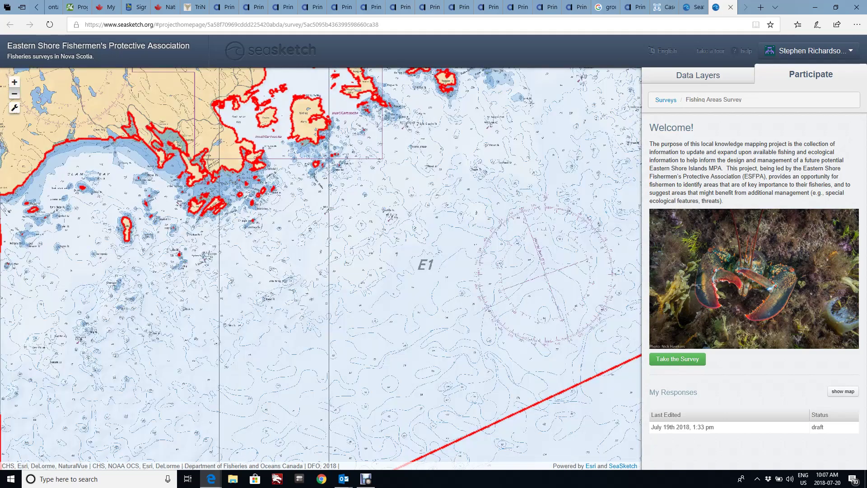
{"action": "left_click", "coordinate": [14, 94]}
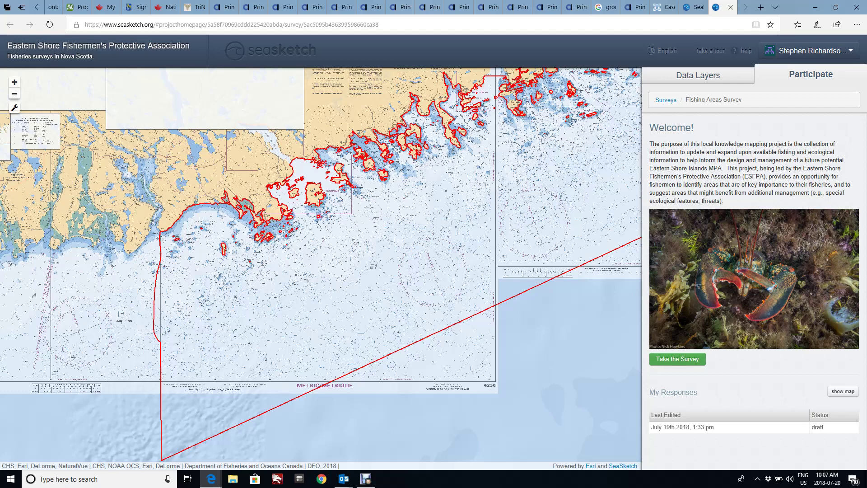
{"action": "left_click", "coordinate": [678, 359]}
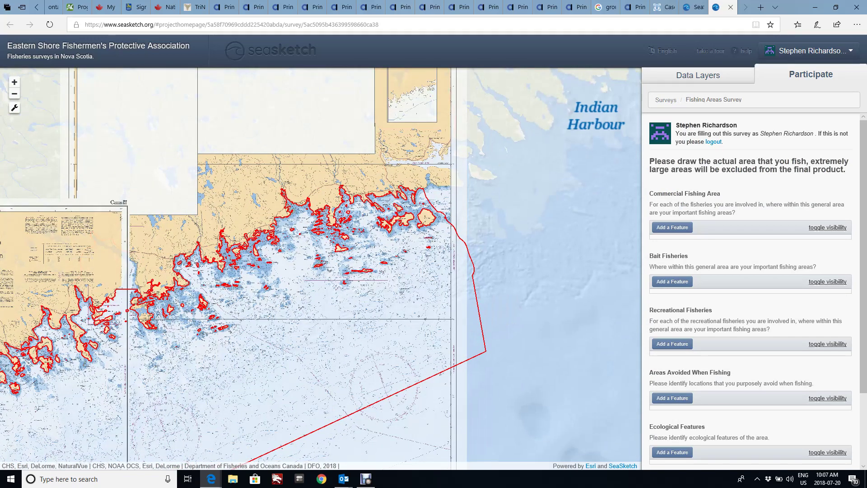
Add a feature under Commercial Fishing Area and set its location name to Lobster.
{"action": "scroll", "coordinate": [750, 289], "scroll_direction": "down", "scroll_amount": 3}
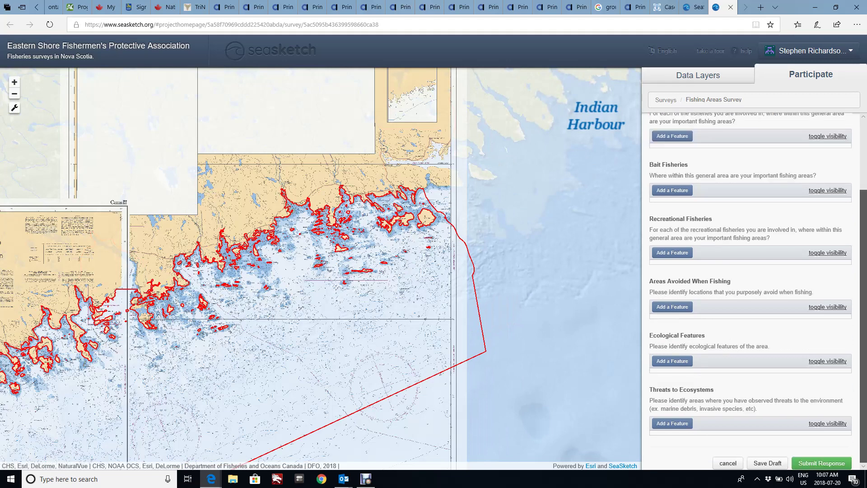
{"action": "scroll", "coordinate": [750, 289], "scroll_direction": "up", "scroll_amount": 2}
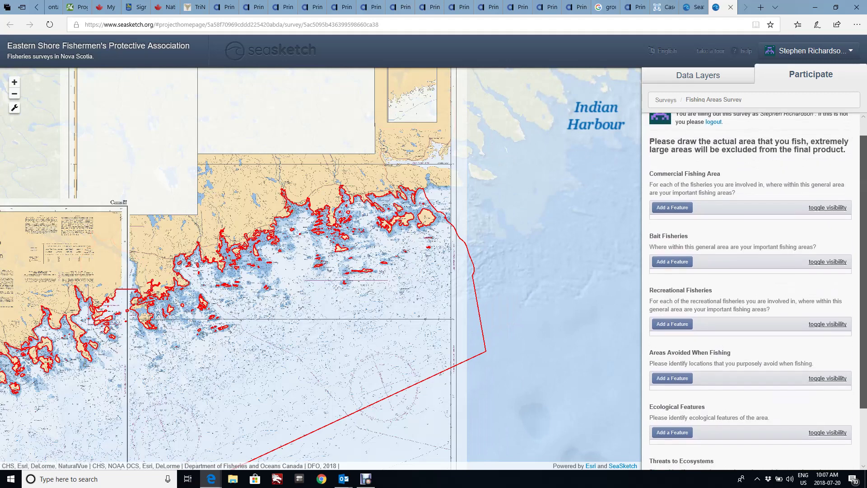
{"action": "scroll", "coordinate": [750, 289], "scroll_direction": "down", "scroll_amount": 2}
{"action": "scroll", "coordinate": [749, 289], "scroll_direction": "up", "scroll_amount": 2}
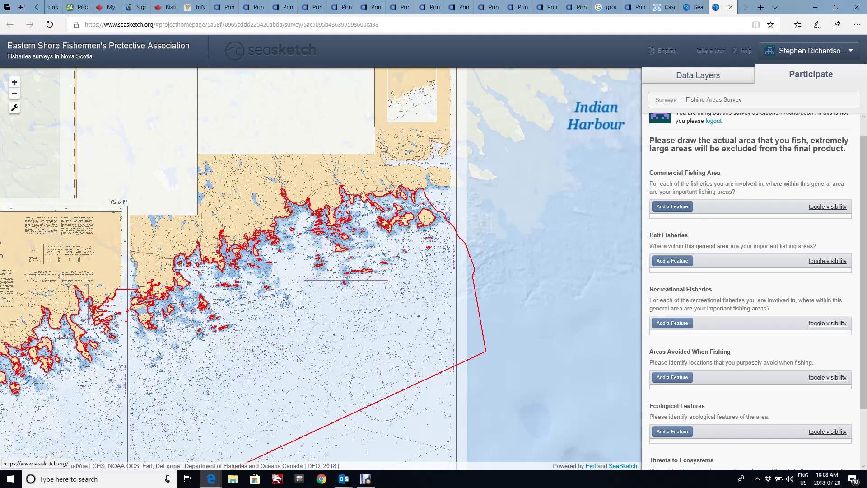
{"action": "left_click", "coordinate": [672, 207]}
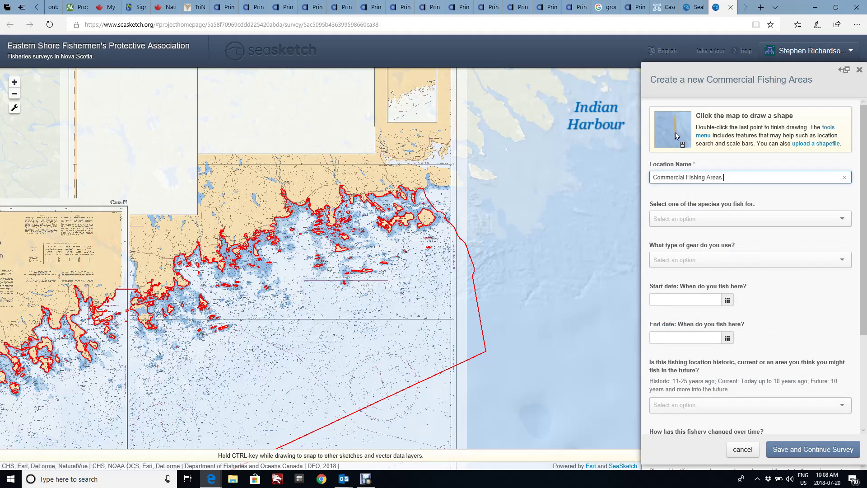
{"action": "key", "text": "BackSpace"}
{"action": "key", "text": "BackSpace"}
{"action": "key", "text": "BackSpace"}
{"action": "key", "text": "BackSpace"}
{"action": "key", "text": "BackSpace"}
{"action": "key", "text": "BackSpace"}
{"action": "key", "text": "BackSpace"}
{"action": "key", "text": "BackSpace"}
{"action": "key", "text": "BackSpace"}
{"action": "key", "text": "BackSpace"}
{"action": "key", "text": "BackSpace"}
{"action": "key", "text": "BackSpace"}
{"action": "key", "text": "BackSpace"}
{"action": "key", "text": "BackSpace"}
{"action": "key", "text": "BackSpace"}
{"action": "key", "text": "BackSpace"}
{"action": "key", "text": "BackSpace"}
{"action": "key", "text": "BackSpace"}
{"action": "key", "text": "BackSpace"}
{"action": "key", "text": "BackSpace"}
{"action": "type", "text": "Lobster"}
Set the fished species to Lobster and the gear type to Pots/traps for the Lobster area.
{"action": "key", "text": "Tab"}
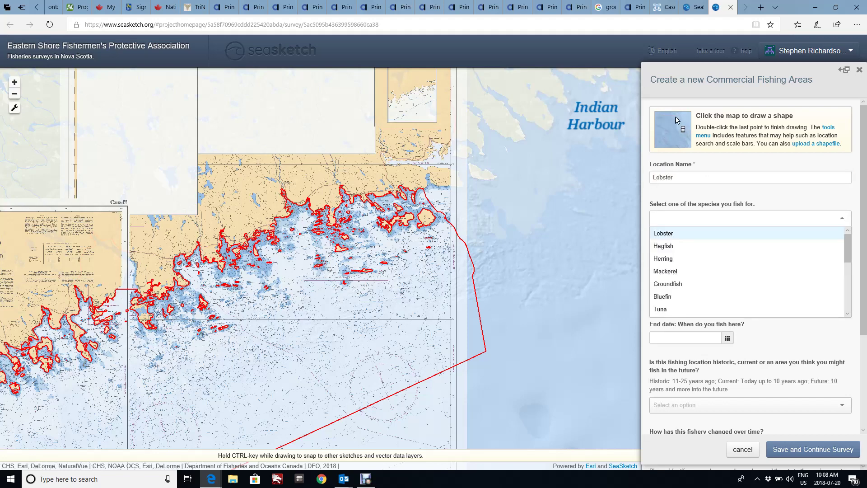
{"action": "key", "text": "Return"}
{"action": "key", "text": "Tab"}
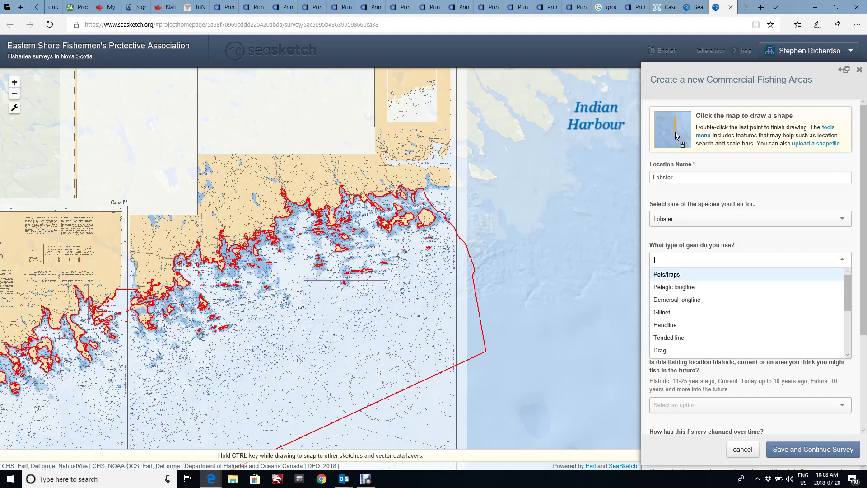
{"action": "key", "text": "Down"}
{"action": "key", "text": "Down"}
{"action": "key", "text": "Down"}
{"action": "key", "text": "Down"}
{"action": "key", "text": "Up"}
{"action": "key", "text": "Up"}
{"action": "key", "text": "Up"}
{"action": "key", "text": "Up"}
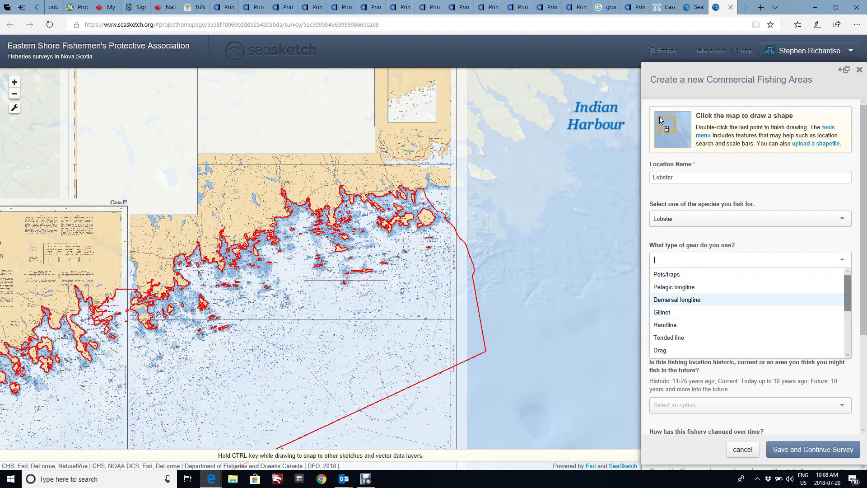
{"action": "key", "text": "Return"}
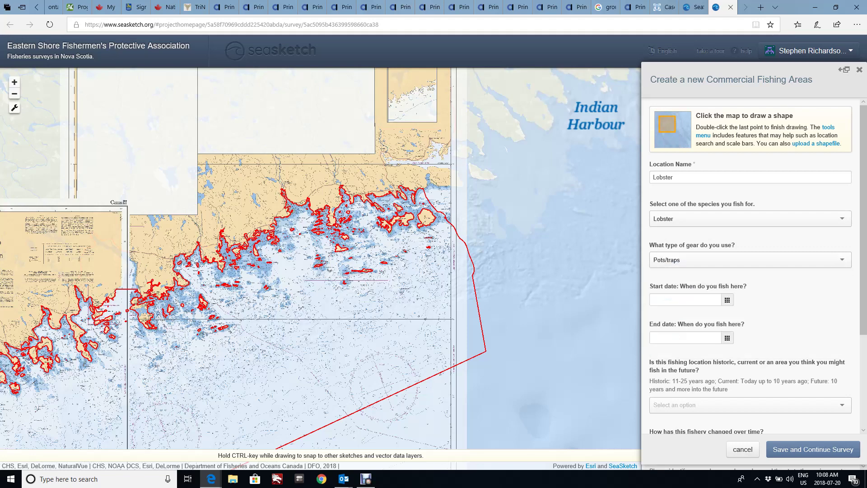
Set the fishing start date to 04-19-2018 and the end date to 06-20-2018.
{"action": "key", "text": "Tab"}
{"action": "left_click", "coordinate": [656, 201]}
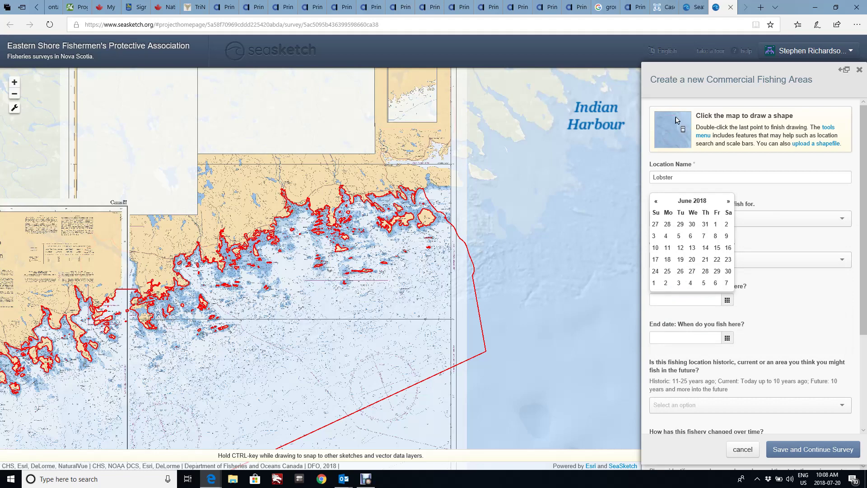
{"action": "left_click", "coordinate": [655, 202]}
{"action": "left_click", "coordinate": [656, 202]}
{"action": "left_click", "coordinate": [705, 260]}
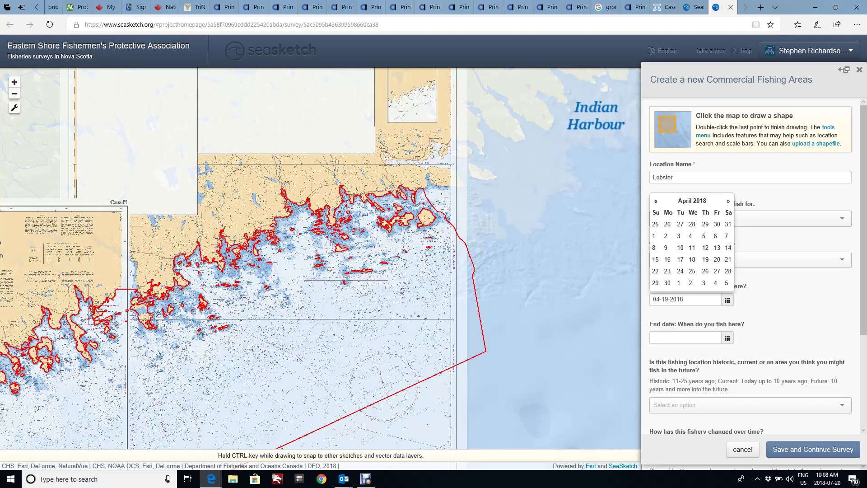
{"action": "left_click", "coordinate": [727, 338]}
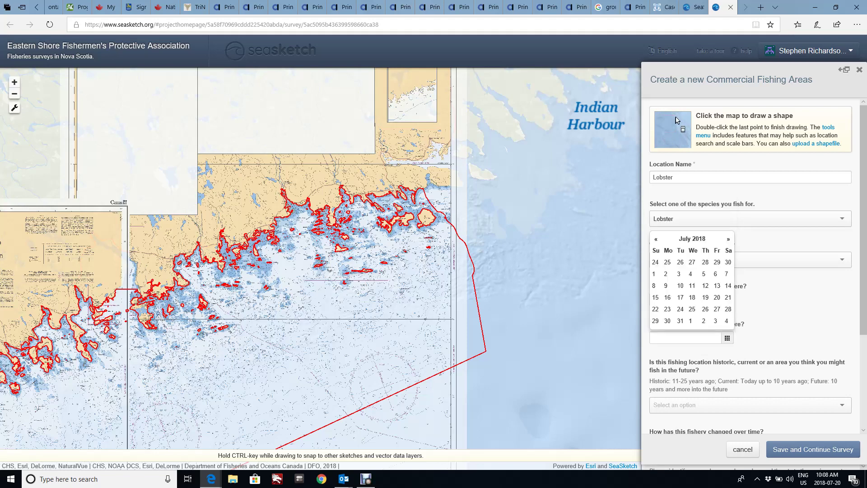
{"action": "left_click", "coordinate": [655, 238]}
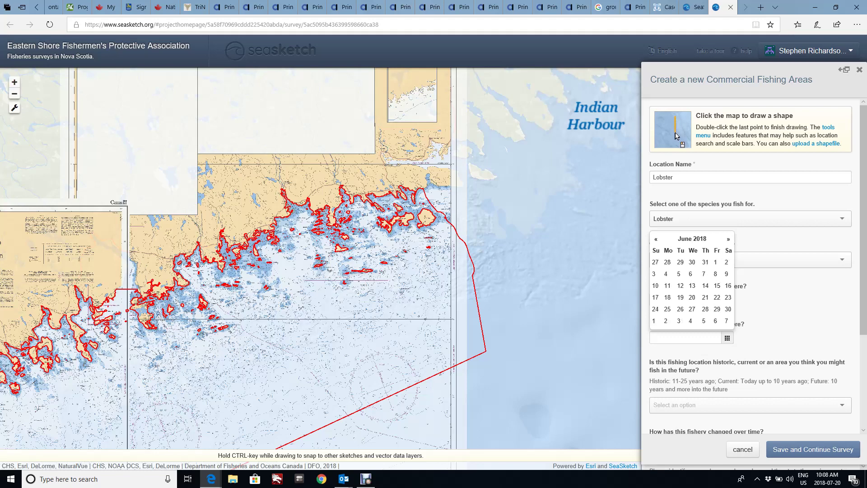
{"action": "left_click", "coordinate": [692, 297]}
Classify the fishing location as Current and leave the question on how the fishery changed empty.
{"action": "left_click_drag", "start_coordinate": [863, 253], "coordinate": [864, 329]}
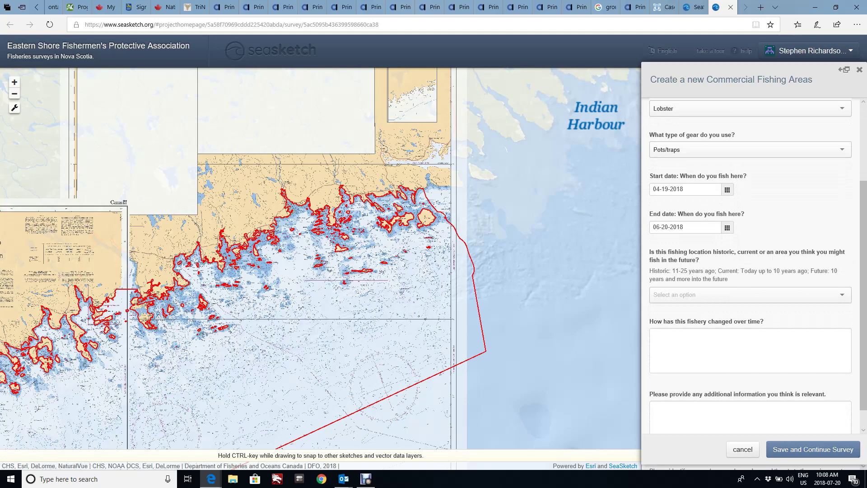
{"action": "left_click", "coordinate": [750, 295]}
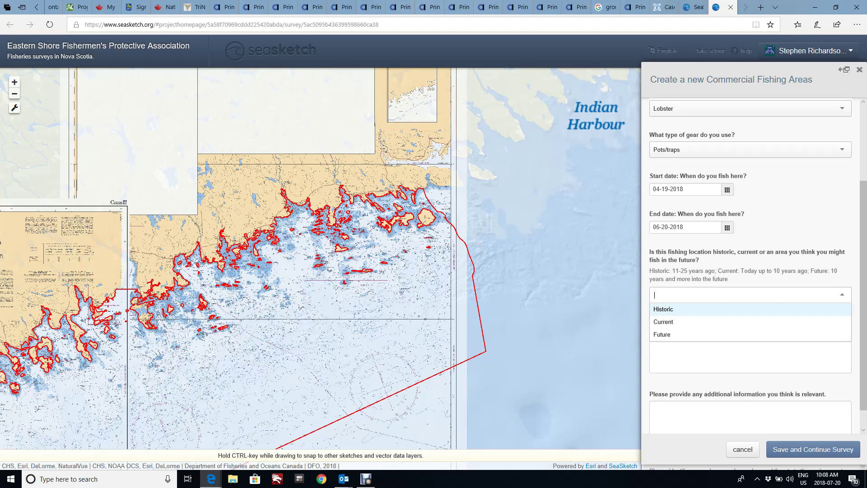
{"action": "key", "text": "Down"}
{"action": "key", "text": "Down"}
{"action": "key", "text": "Up"}
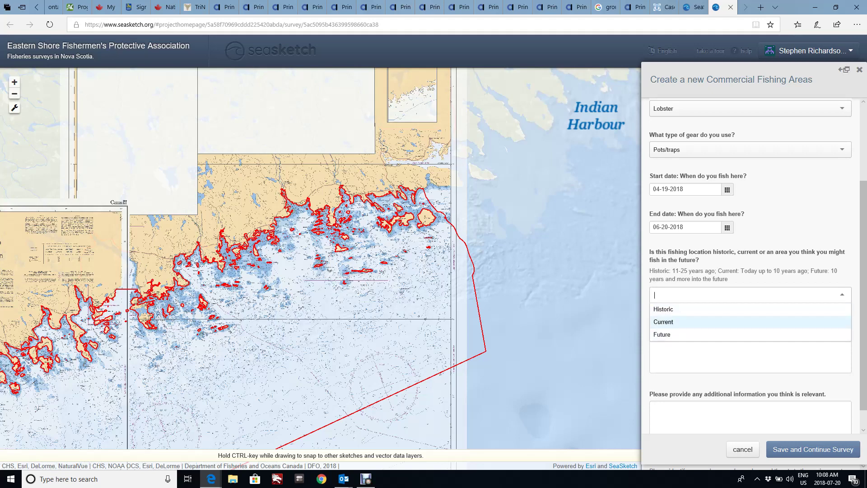
{"action": "key", "text": "Down"}
{"action": "key", "text": "Up"}
{"action": "key", "text": "Up"}
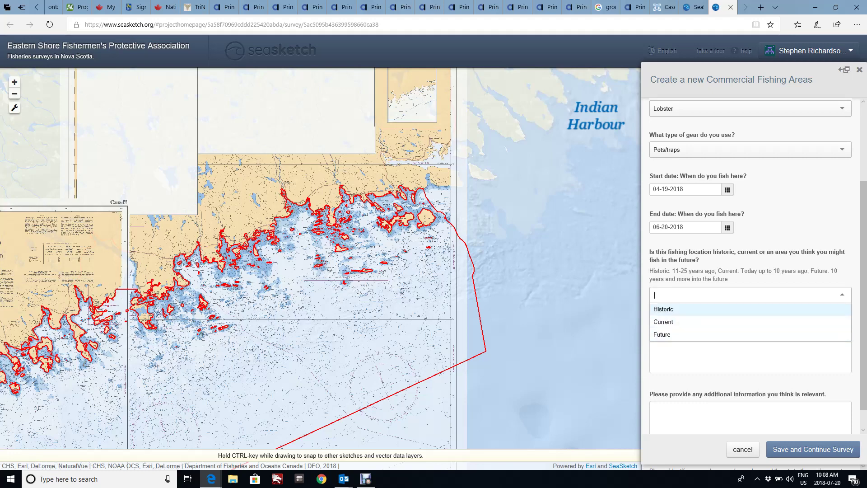
{"action": "key", "text": "Down"}
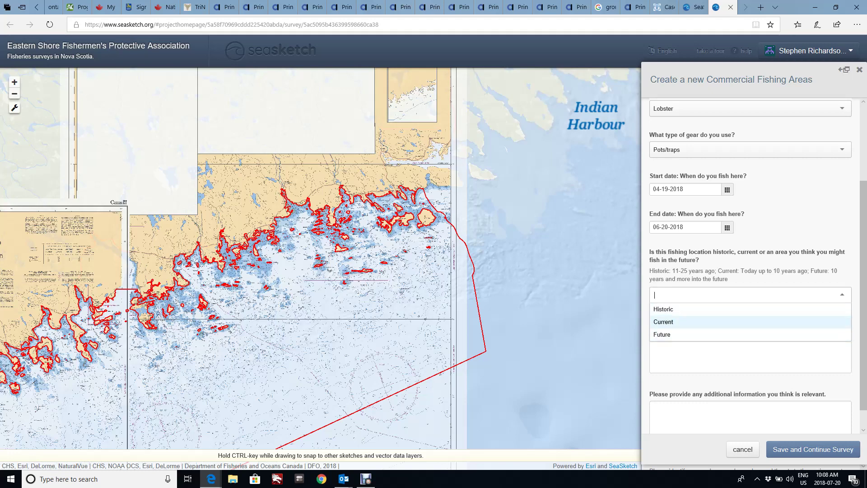
{"action": "key", "text": "Return"}
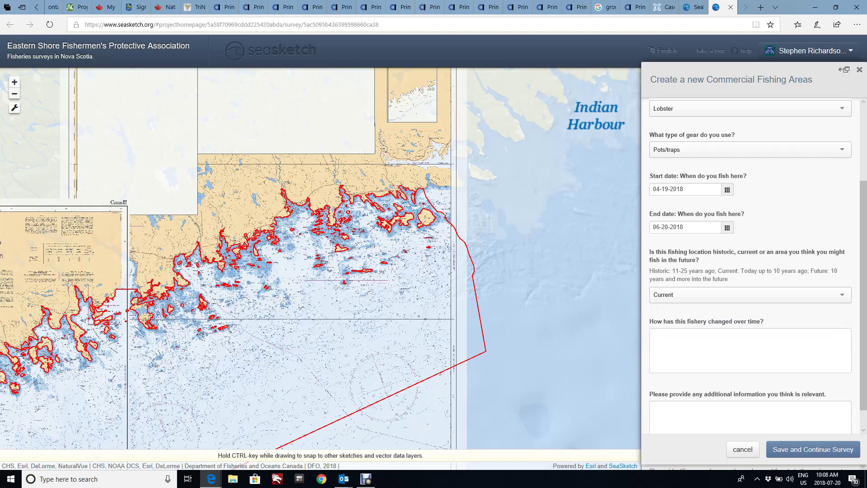
{"action": "left_click", "coordinate": [750, 351]}
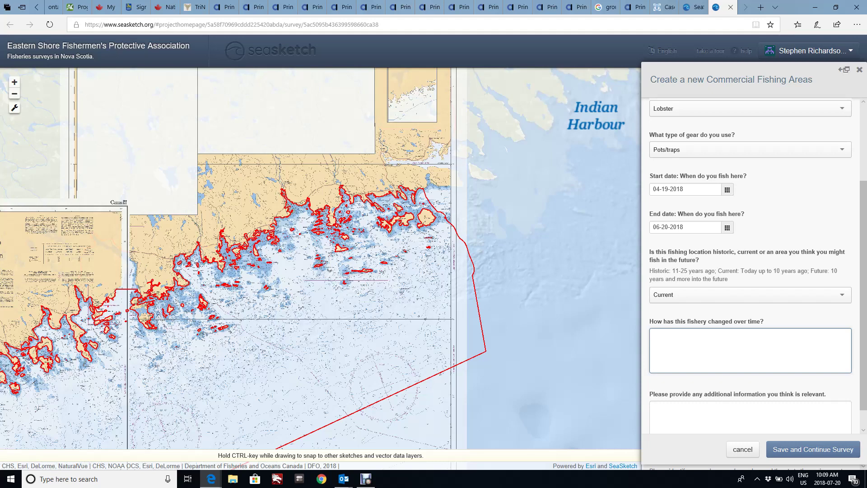
Draw the Lobster area as a closed polygon around the islands off Ecum Secum, reaching into open water, and save the feature.
{"action": "left_click", "coordinate": [14, 83]}
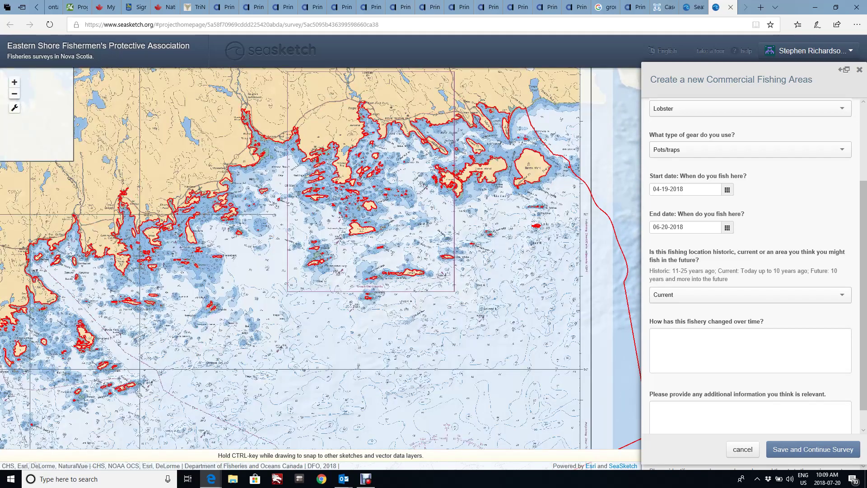
{"action": "left_click", "coordinate": [14, 82]}
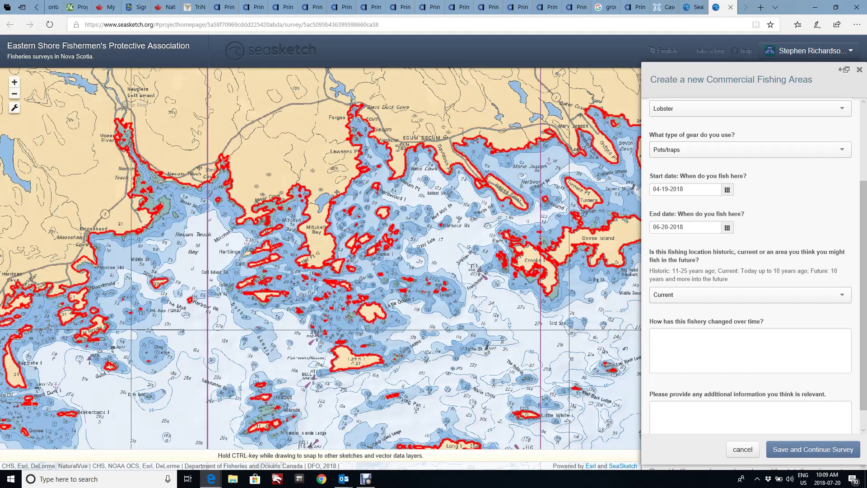
{"action": "left_click_drag", "start_coordinate": [343, 294], "coordinate": [297, 215]}
{"action": "left_click", "coordinate": [14, 93]}
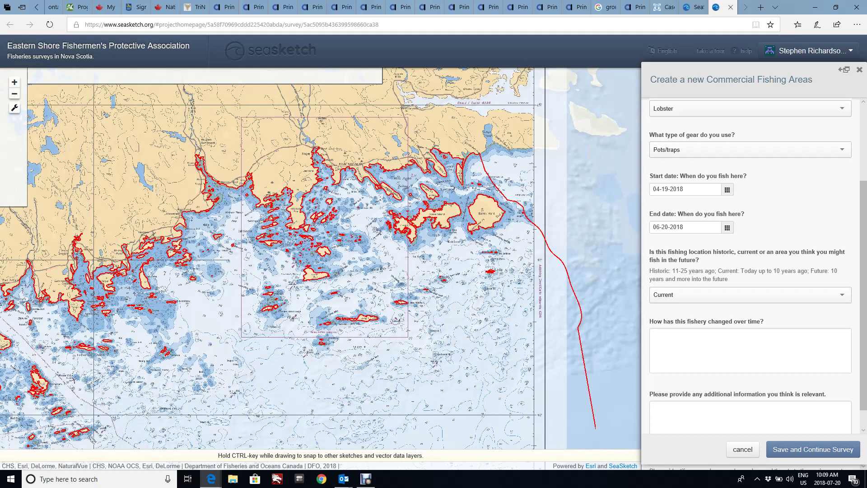
{"action": "left_click", "coordinate": [324, 181]}
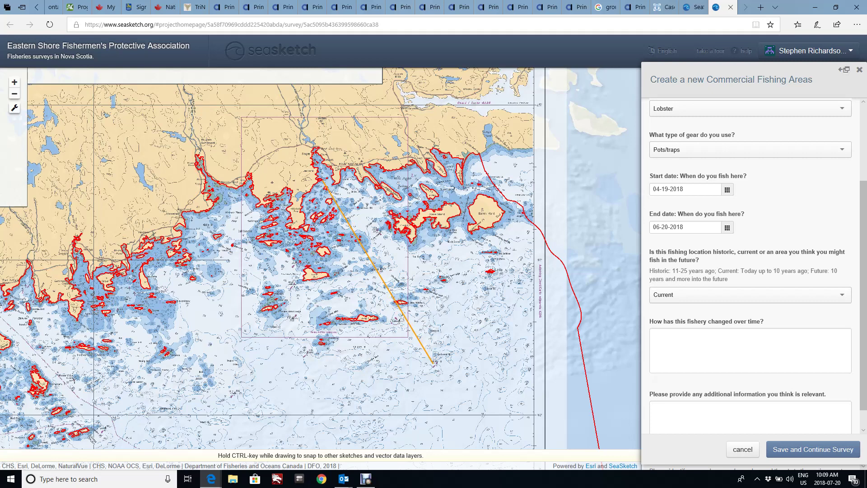
{"action": "left_click", "coordinate": [433, 363]}
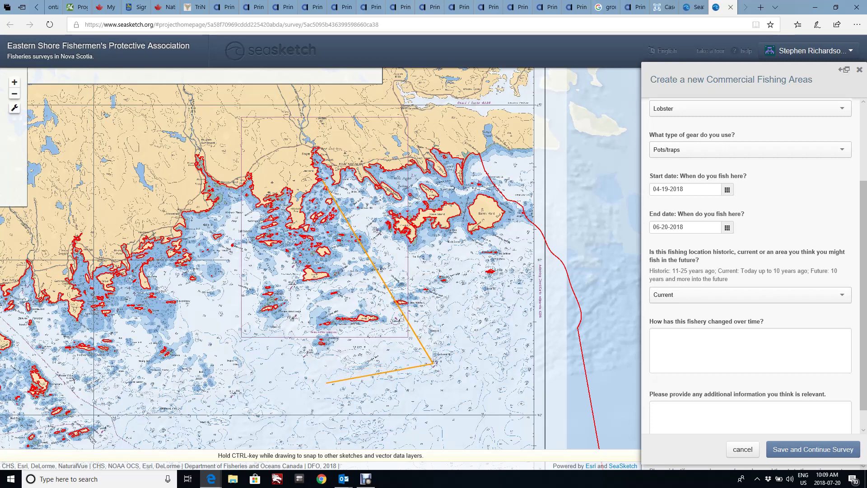
{"action": "left_click", "coordinate": [326, 378]}
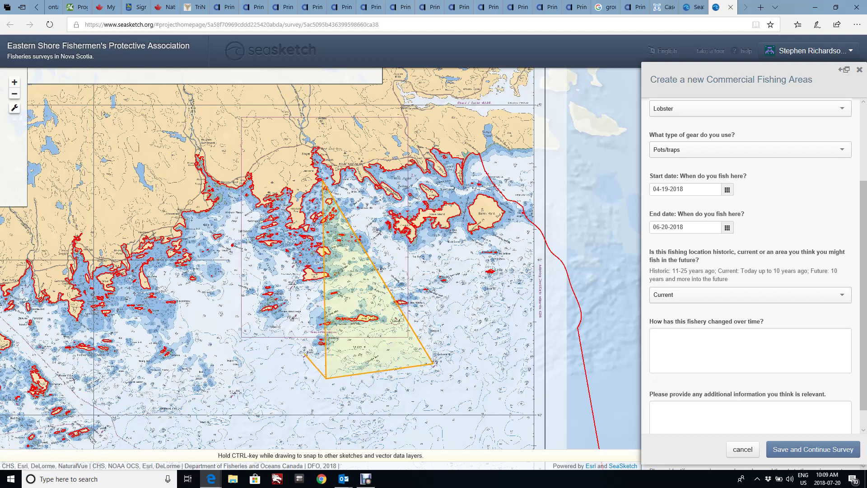
{"action": "left_click", "coordinate": [249, 317]}
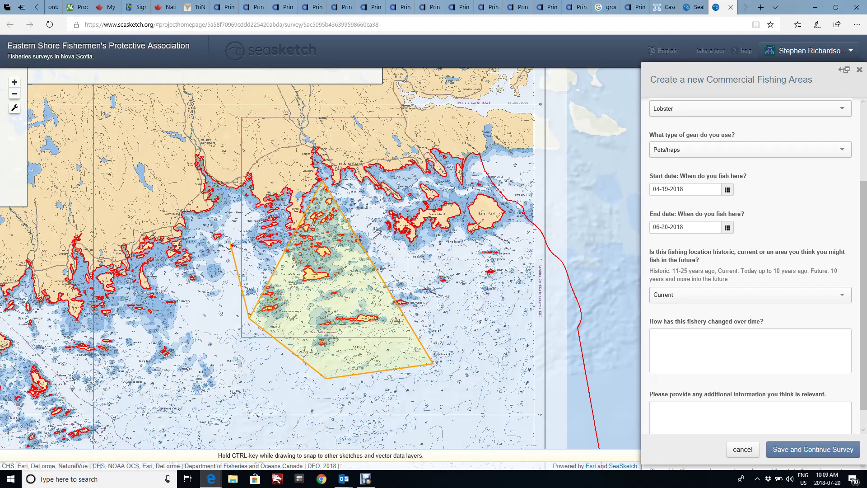
{"action": "left_click", "coordinate": [231, 243]}
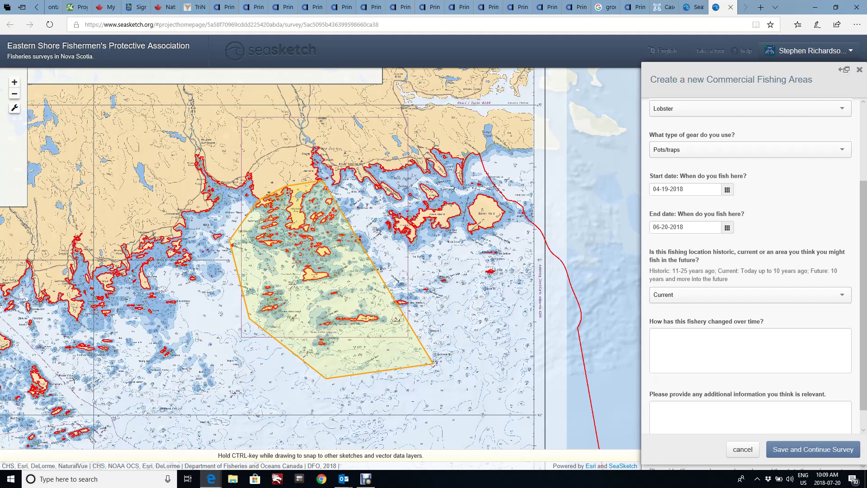
{"action": "double_click", "coordinate": [287, 186]}
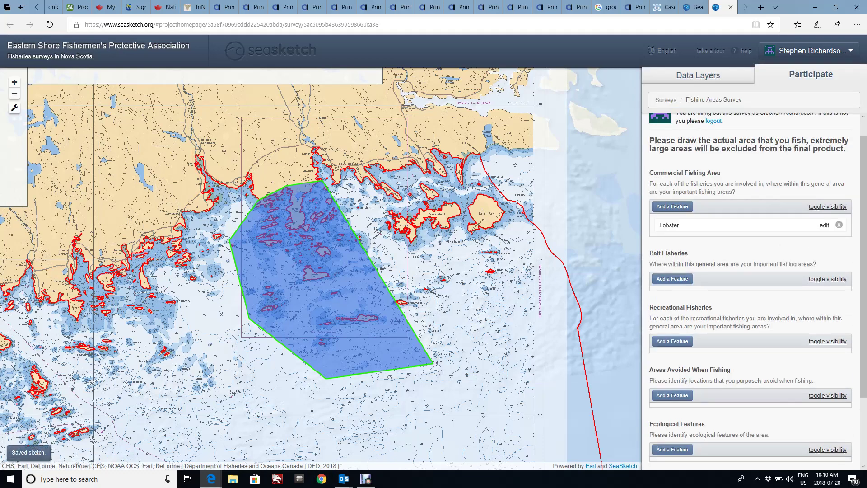
Add a second commercial fishing area feature and set its location name to Lobster 2.
{"action": "left_click", "coordinate": [672, 206]}
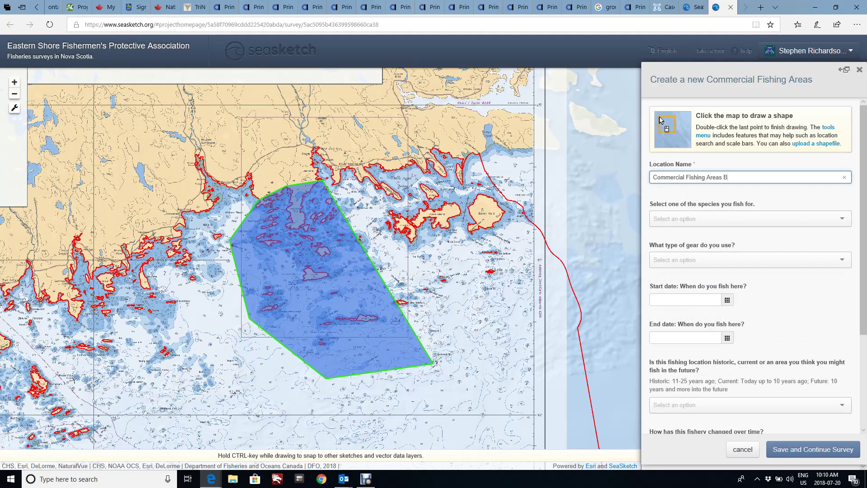
{"action": "left_click_drag", "start_coordinate": [729, 177], "coordinate": [652, 178]}
{"action": "type", "text": "Lobster 2"}
Set the species to Lobster and the gear type to Pots/traps for Lobster 2, and open its start date calendar.
{"action": "key", "text": "Tab"}
{"action": "key", "text": "Return"}
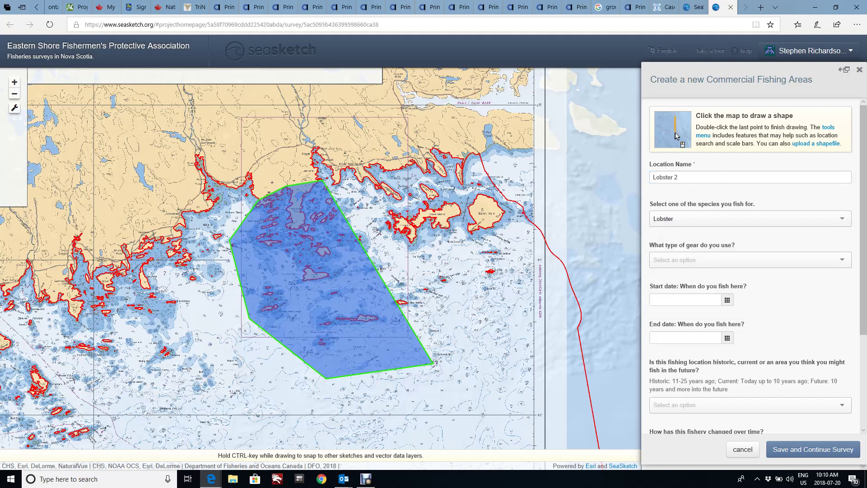
{"action": "key", "text": "Tab"}
{"action": "key", "text": "Return"}
{"action": "key", "text": "Tab"}
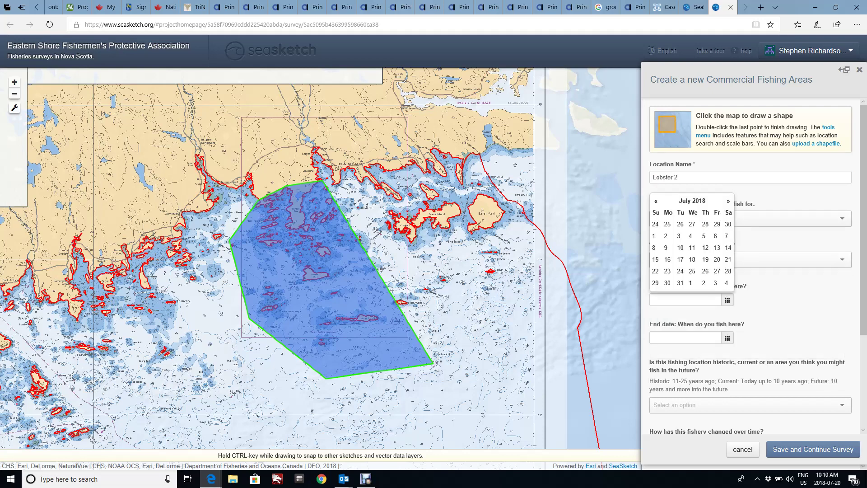
Set the Lobster 2 start date to 04-19-2018 and its end date to 06-20-2018.
{"action": "key", "text": "shift+Left"}
{"action": "key", "text": "shift+Left"}
{"action": "key", "text": "shift+Left"}
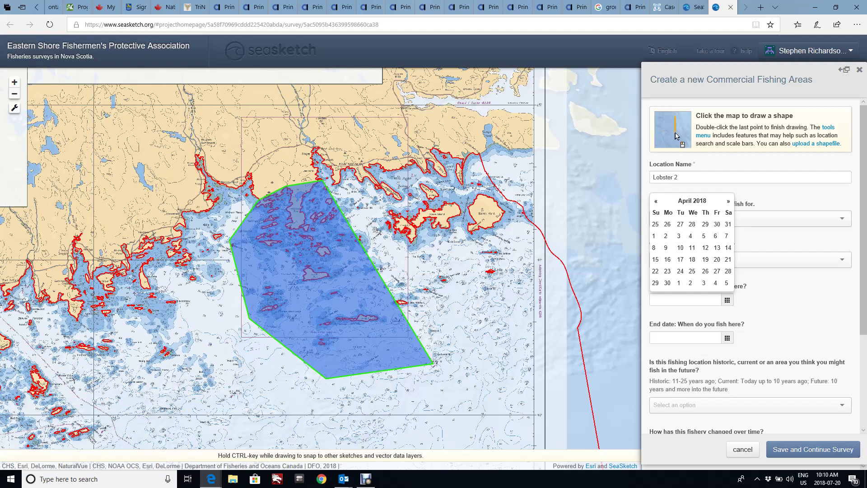
{"action": "left_click", "coordinate": [705, 259]}
{"action": "key", "text": "Tab"}
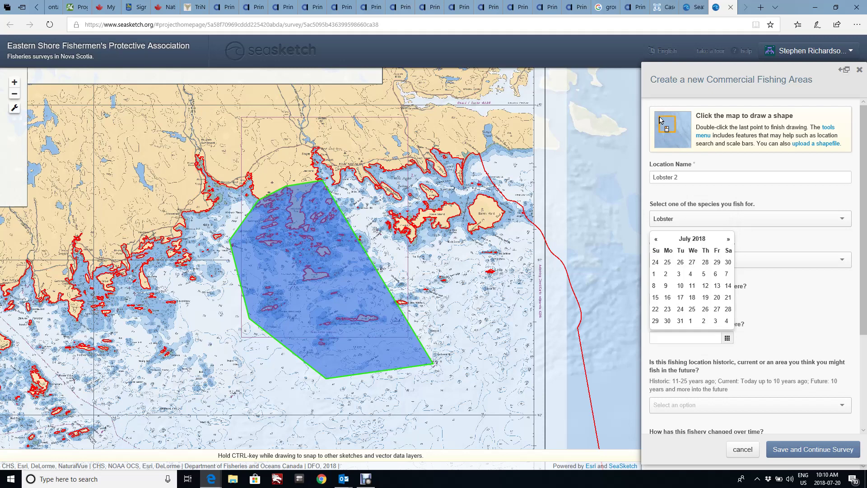
{"action": "left_click", "coordinate": [656, 239]}
{"action": "type", "text": "06-20-2018"}
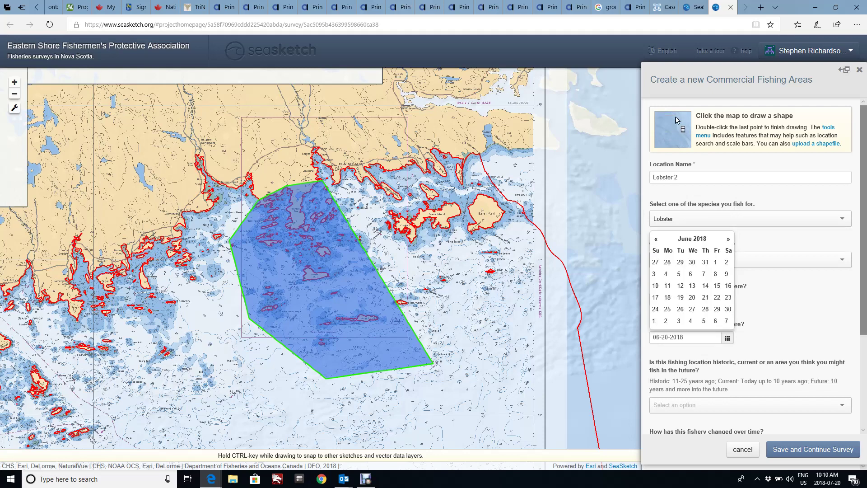
Classify the Lobster 2 fishing location as Future.
{"action": "scroll", "coordinate": [750, 271], "scroll_direction": "down", "scroll_amount": 3}
{"action": "left_click", "coordinate": [750, 302]}
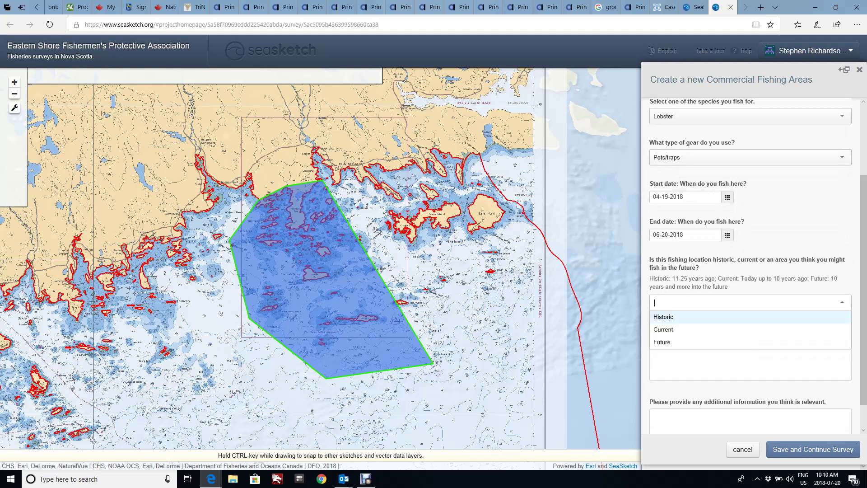
{"action": "key", "text": "Down"}
{"action": "key", "text": "Down"}
{"action": "key", "text": "Return"}
Leave the fishery change question empty and enter "Lobsters seem to be moving deeper each season." as the additional information.
{"action": "scroll", "coordinate": [752, 266], "scroll_direction": "down", "scroll_amount": 1}
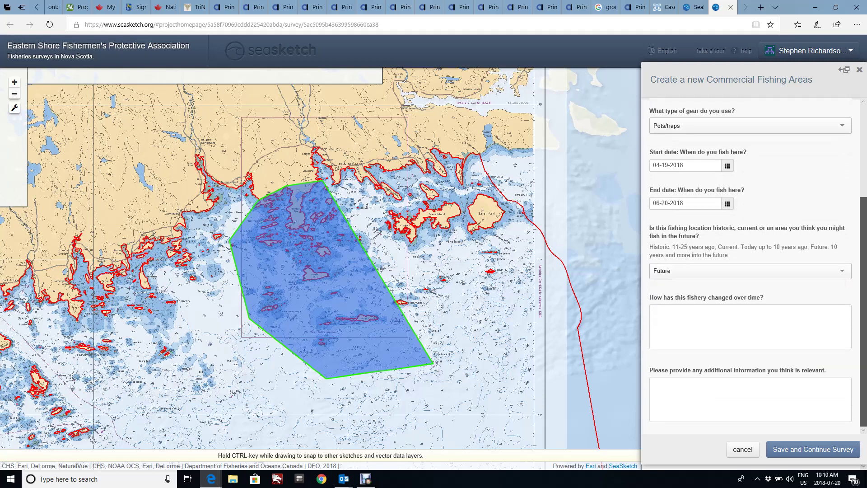
{"action": "left_click", "coordinate": [750, 326]}
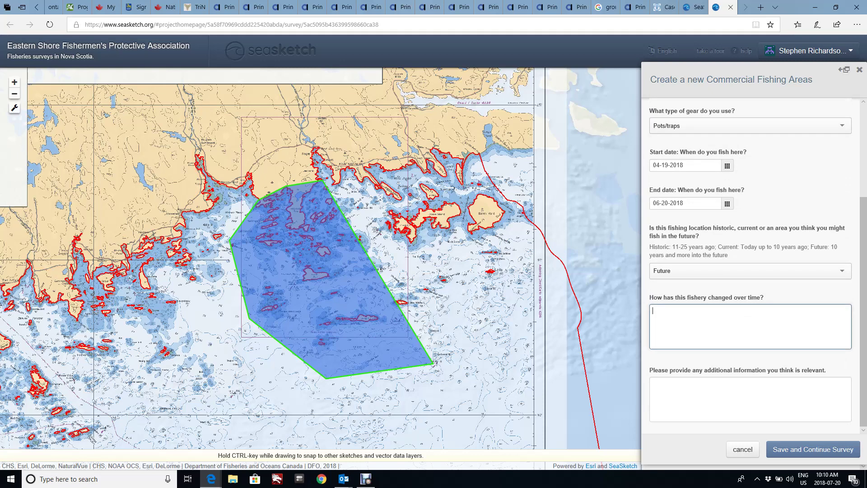
{"action": "left_click", "coordinate": [750, 399]}
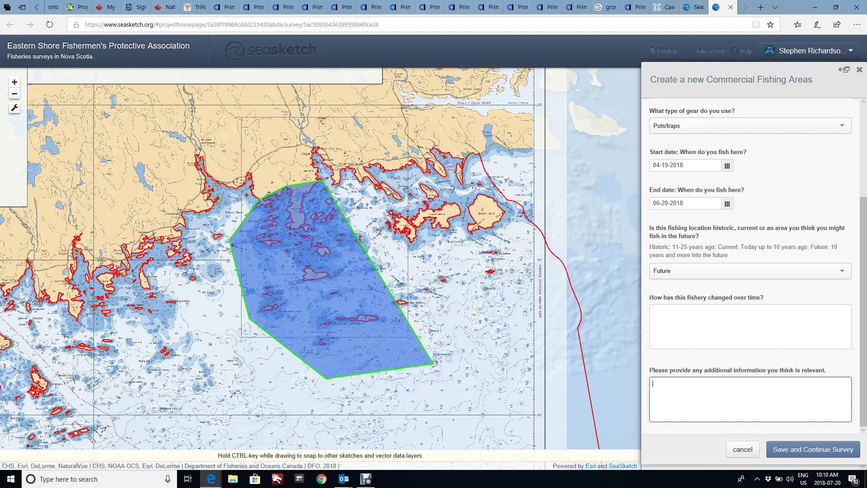
{"action": "type", "text": "Lobsters seem to be moving deeper each seaon."}
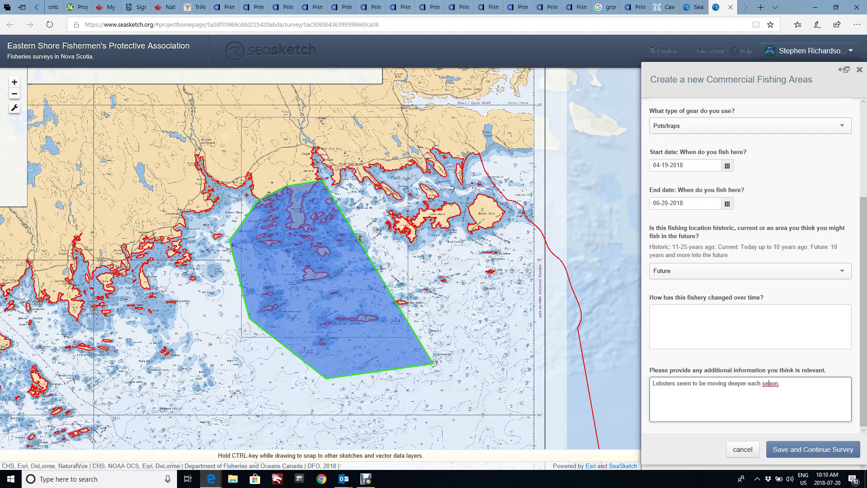
{"action": "type", "text": " s"}
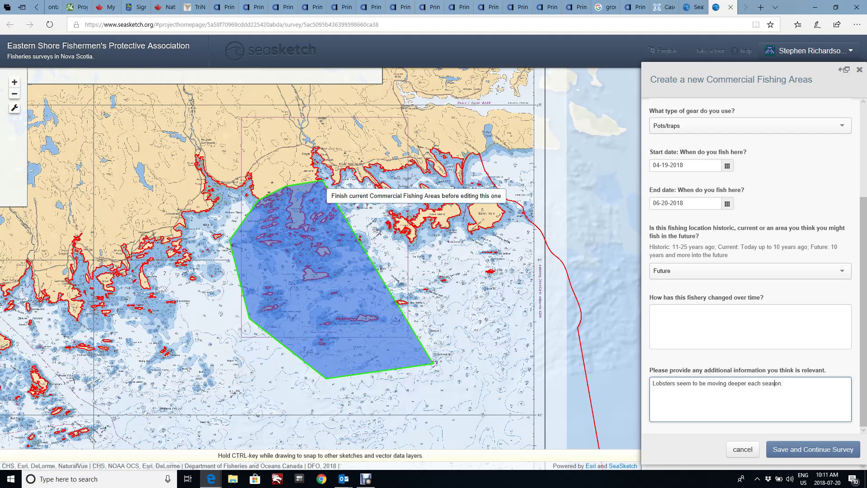
Draw the Lobster 2 polygon over the existing Lobster area, extending it southeast into deeper open water, and save the feature.
{"action": "left_click", "coordinate": [321, 183]}
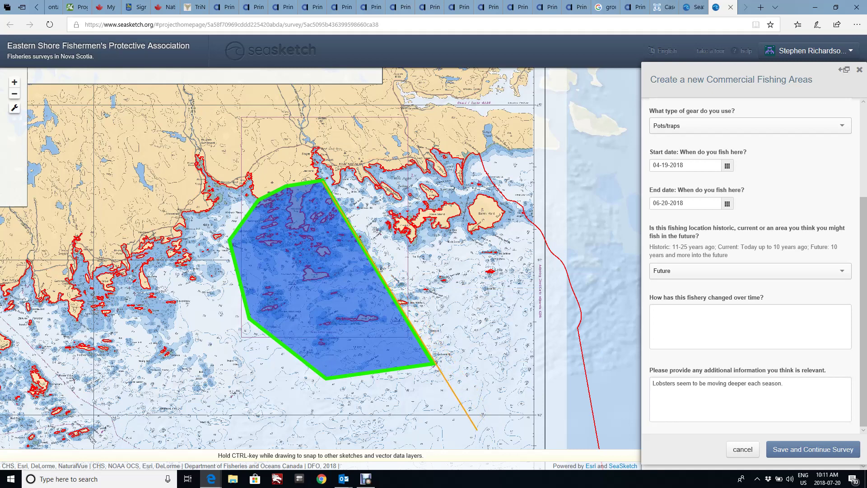
{"action": "left_click", "coordinate": [476, 429]}
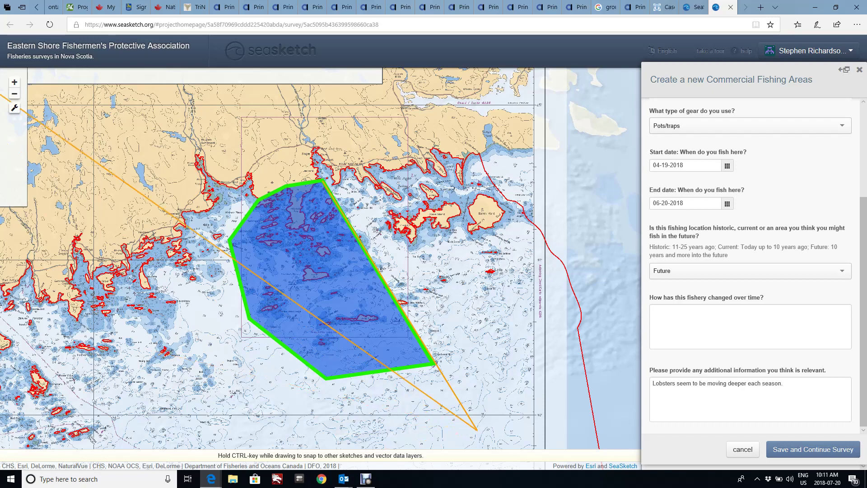
{"action": "left_click", "coordinate": [14, 94]}
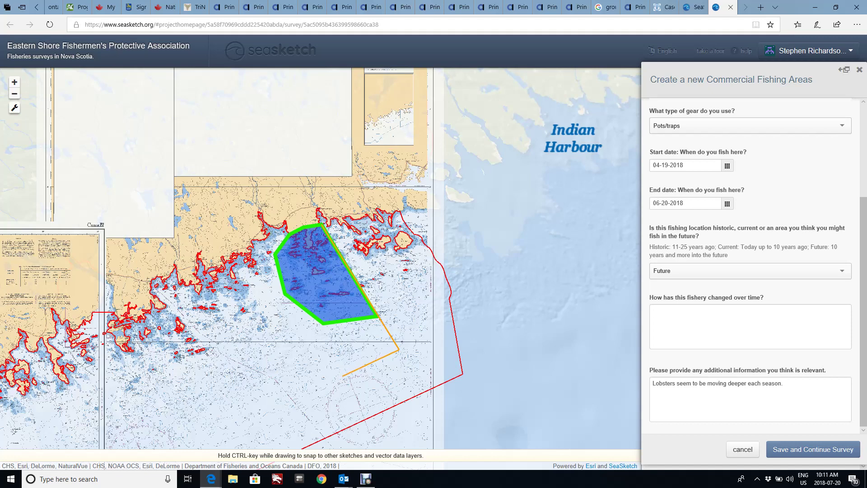
{"action": "left_click", "coordinate": [343, 375]}
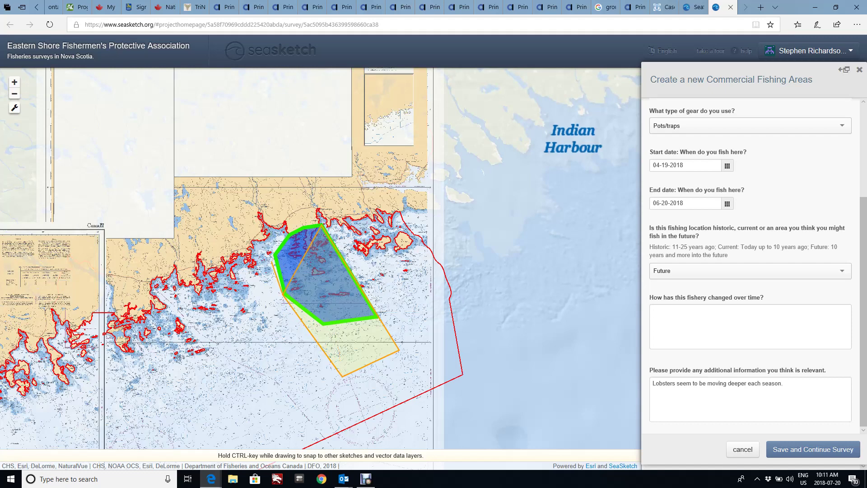
{"action": "left_click", "coordinate": [283, 295]}
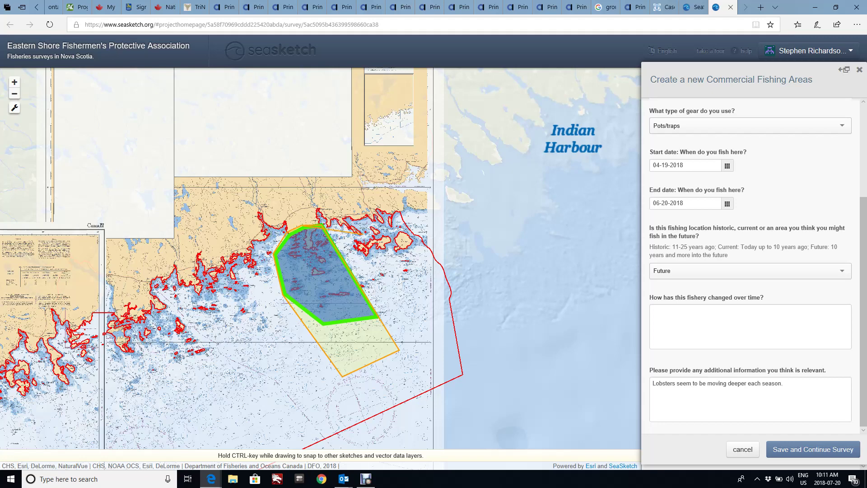
{"action": "double_click", "coordinate": [322, 225]}
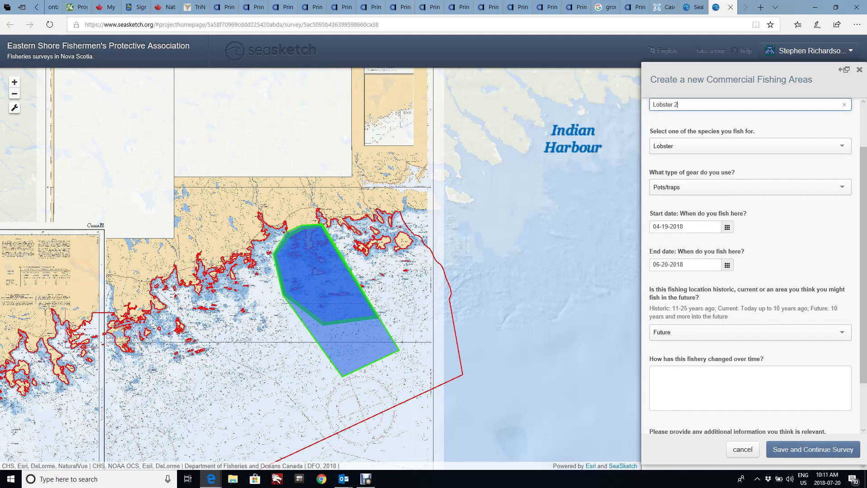
{"action": "key", "text": "Return"}
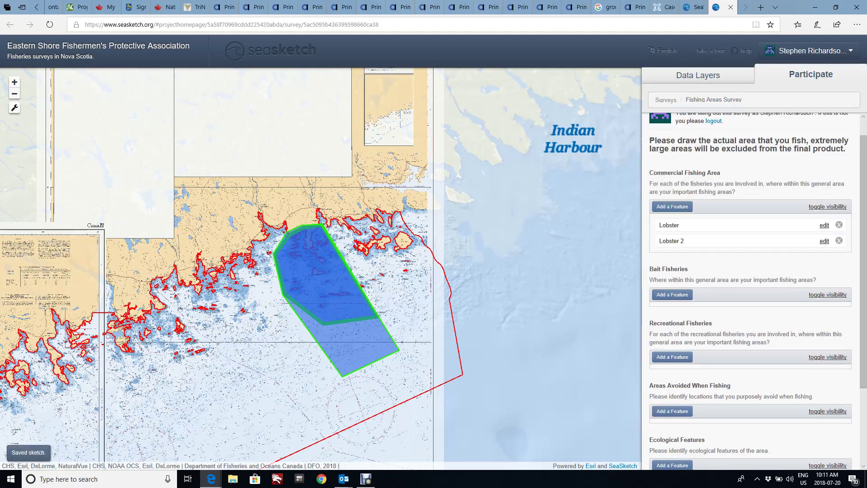
Hide the drawn commercial fishing areas on the map.
{"action": "scroll", "coordinate": [750, 289], "scroll_direction": "down", "scroll_amount": 3}
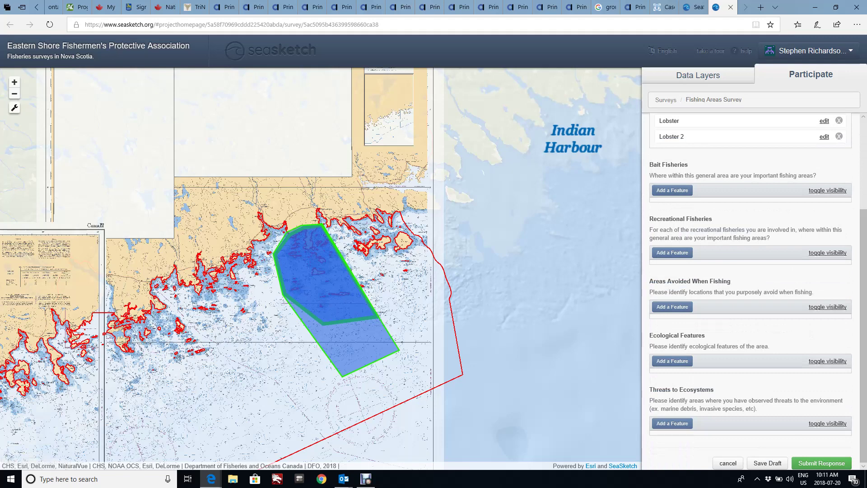
{"action": "left_click", "coordinate": [672, 191]}
{"action": "scroll", "coordinate": [750, 289], "scroll_direction": "up", "scroll_amount": 1}
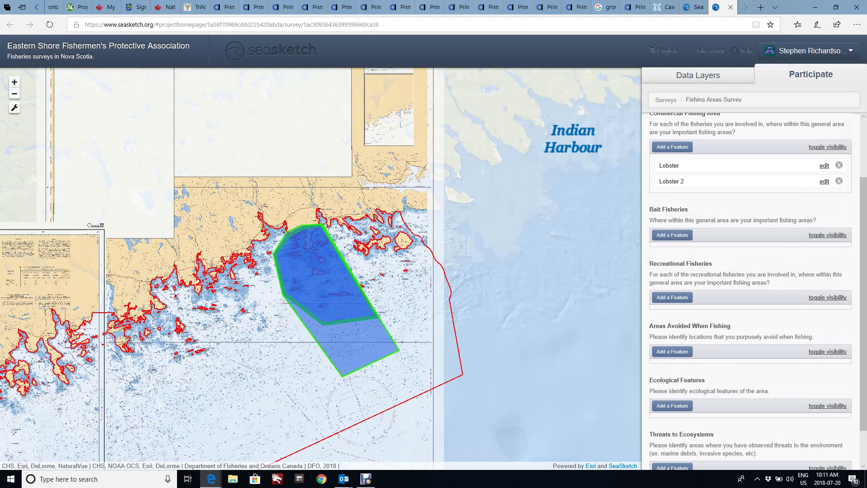
{"action": "left_click", "coordinate": [828, 147]}
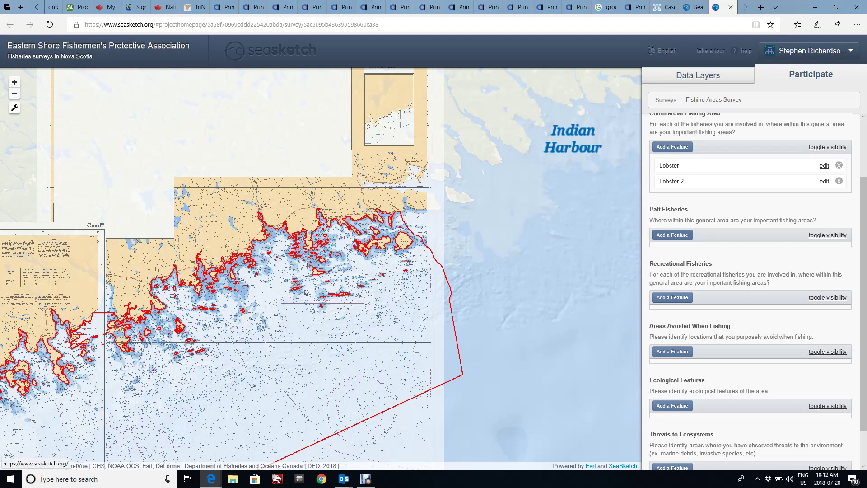
Add a bait fishery area feature and set its location name to Mackerel.
{"action": "left_click", "coordinate": [672, 234]}
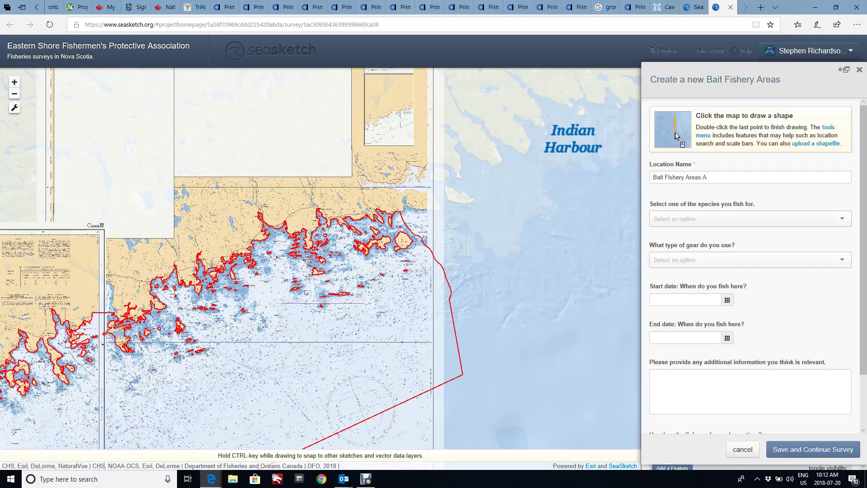
{"action": "left_click", "coordinate": [687, 177]}
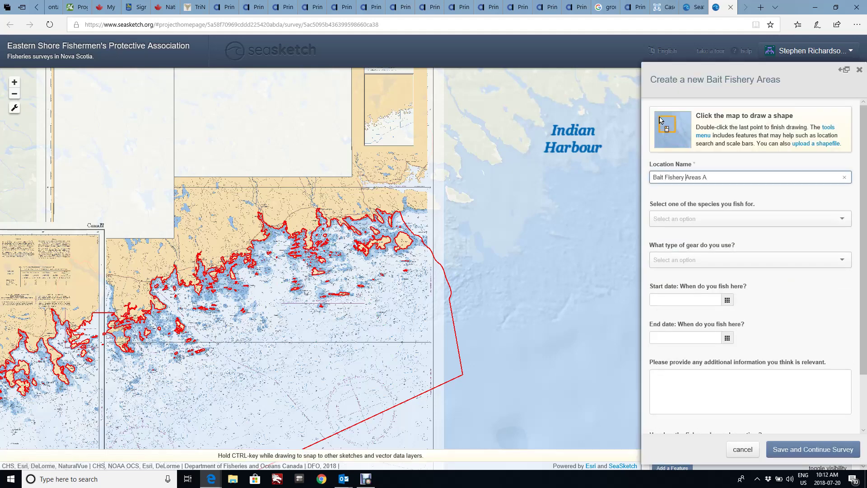
{"action": "key", "text": "ctrl+a"}
{"action": "type", "text": "Mackerel"}
Set the bait fishery's species to Mostly mackerel and its gear type to Handline.
{"action": "key", "text": "Tab"}
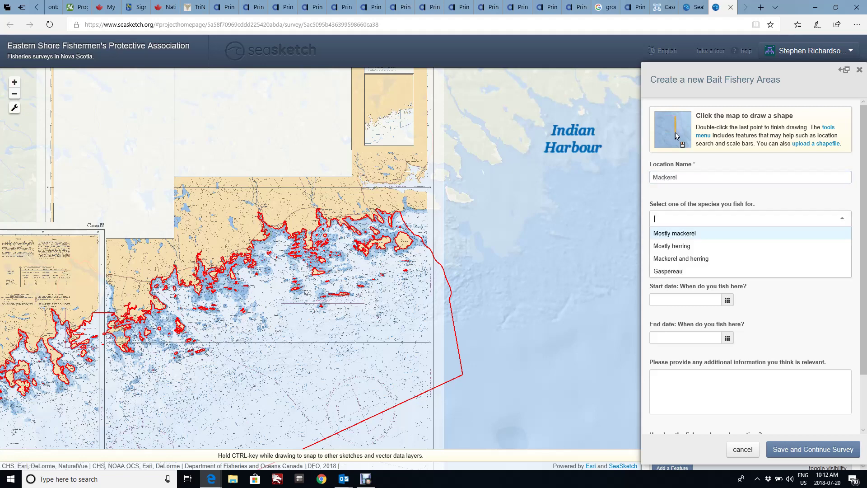
{"action": "key", "text": "Down"}
{"action": "key", "text": "Up"}
{"action": "key", "text": "Return"}
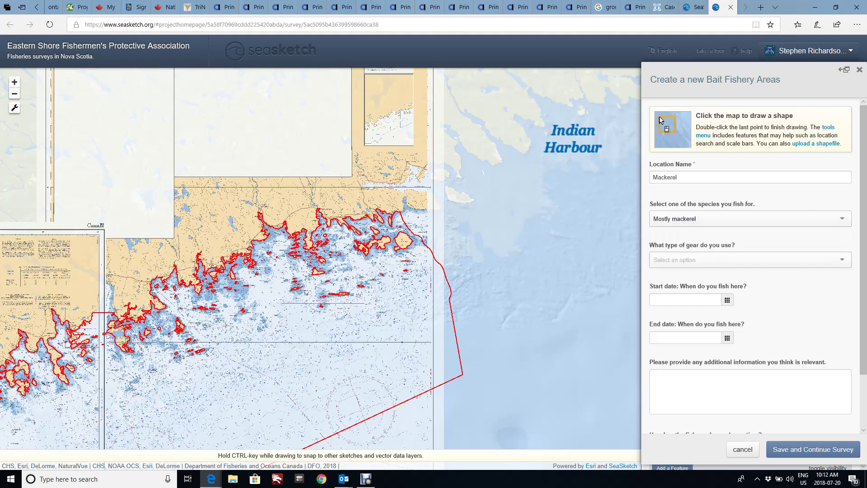
{"action": "key", "text": "Tab"}
{"action": "key", "text": "Down"}
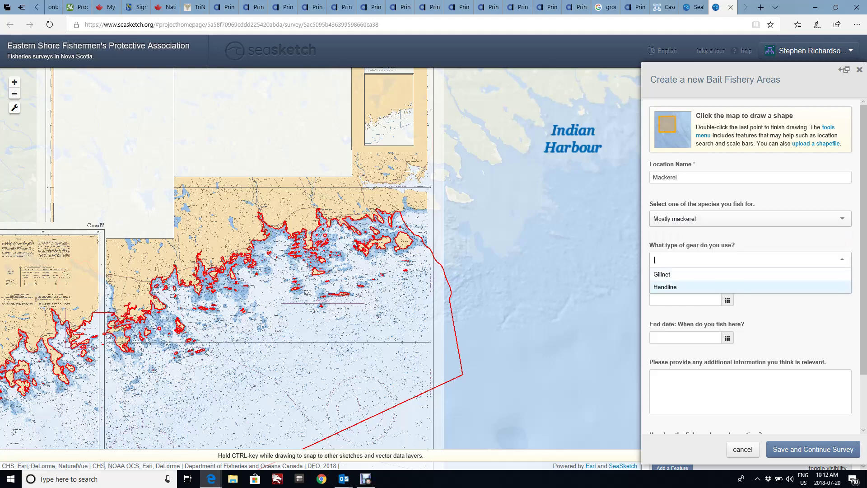
{"action": "key", "text": "Return"}
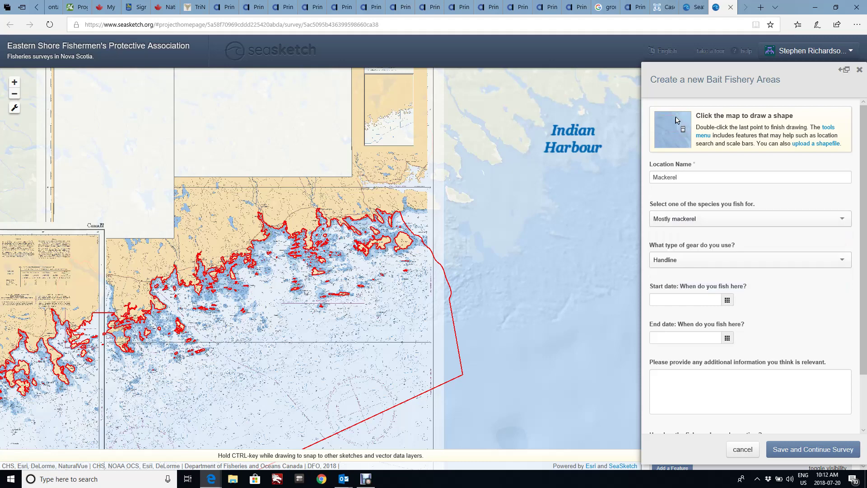
Set the Mackerel area's start date to 10-01-2018 and its end date to 10-31-2018.
{"action": "key", "text": "Tab"}
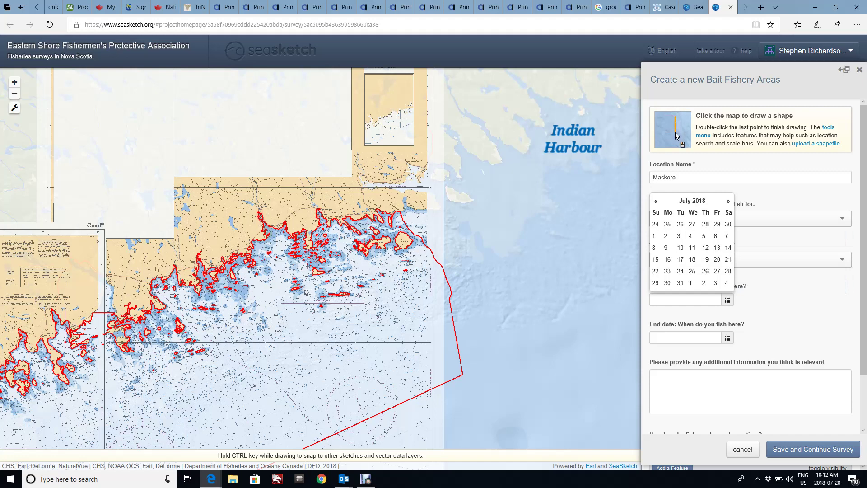
{"action": "key", "text": "shift+Right"}
{"action": "key", "text": "shift+Right"}
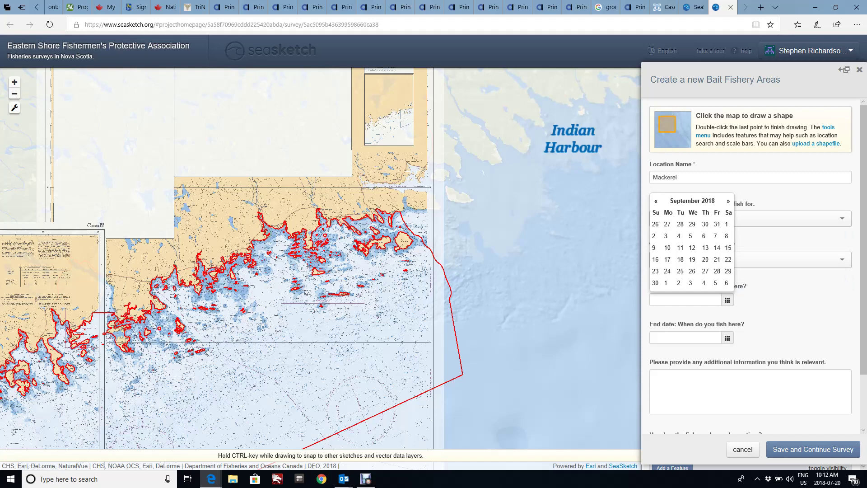
{"action": "key", "text": "shift+Right"}
{"action": "key", "text": "Tab"}
{"action": "key", "text": "Tab"}
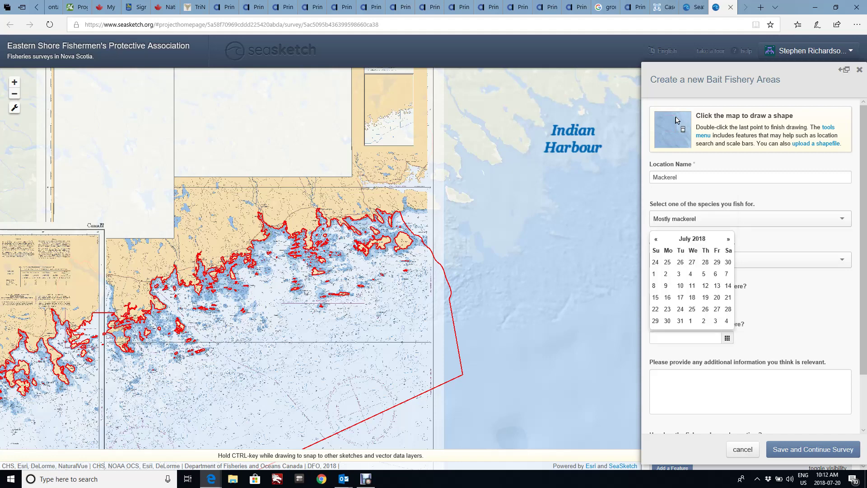
{"action": "double_click", "coordinate": [728, 239]}
{"action": "left_click", "coordinate": [728, 239]}
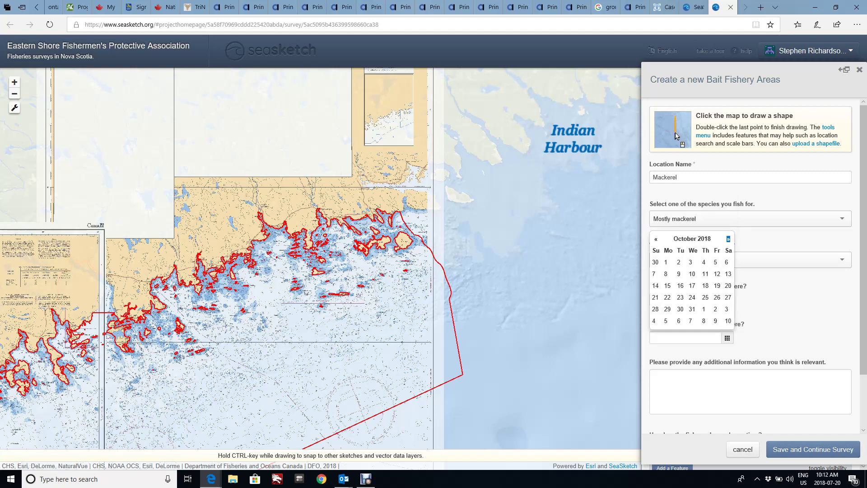
{"action": "left_click", "coordinate": [692, 309]}
{"action": "left_click", "coordinate": [792, 312]}
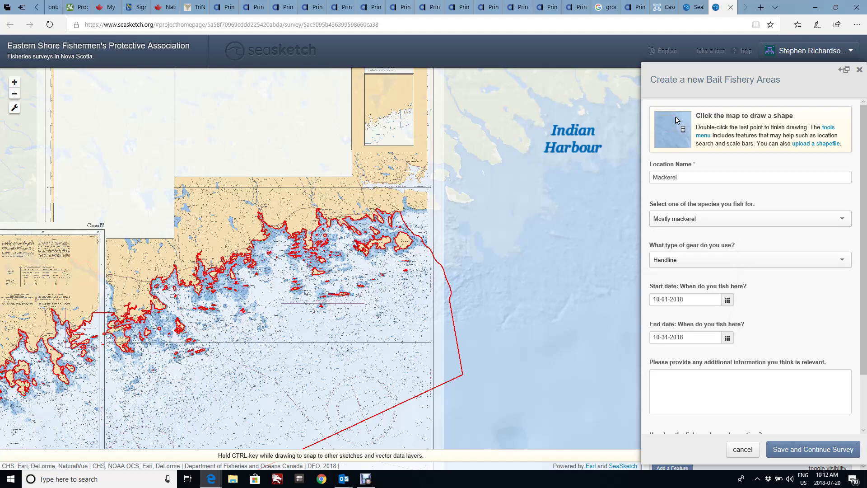
Draw the Mackerel area as a four-sided polygon around the islands where the lobster areas were drawn, and save the feature.
{"action": "left_click", "coordinate": [275, 260]}
{"action": "left_click", "coordinate": [293, 311]}
{"action": "left_click", "coordinate": [357, 278]}
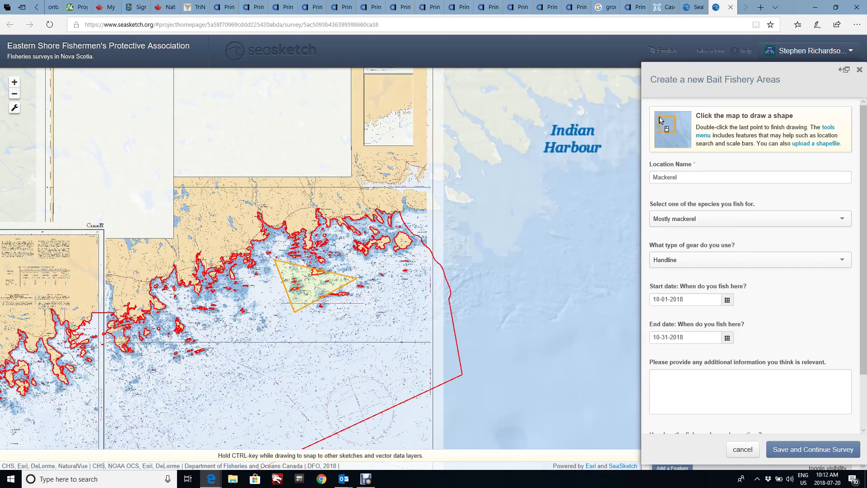
{"action": "left_click", "coordinate": [330, 234]}
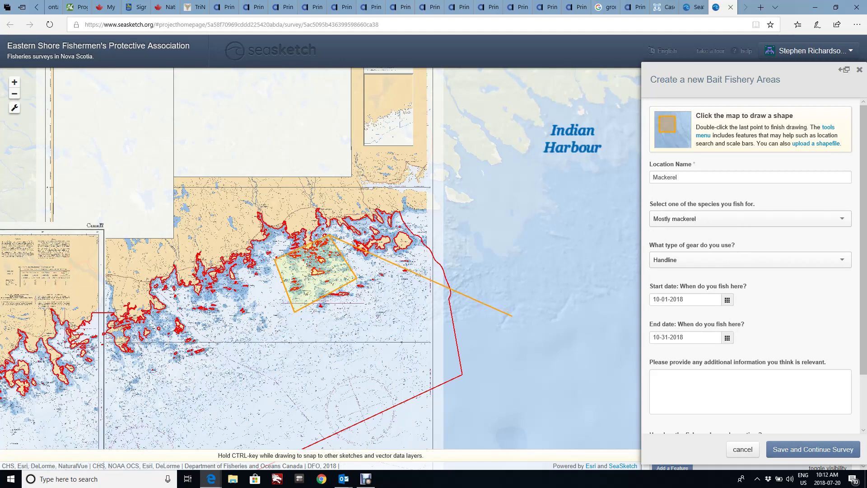
{"action": "double_click", "coordinate": [329, 236]}
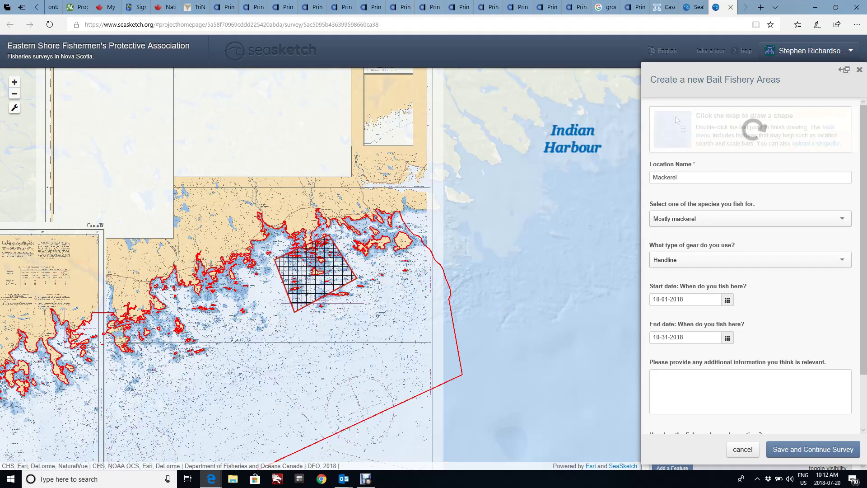
{"action": "scroll", "coordinate": [750, 262], "scroll_direction": "down", "scroll_amount": 1}
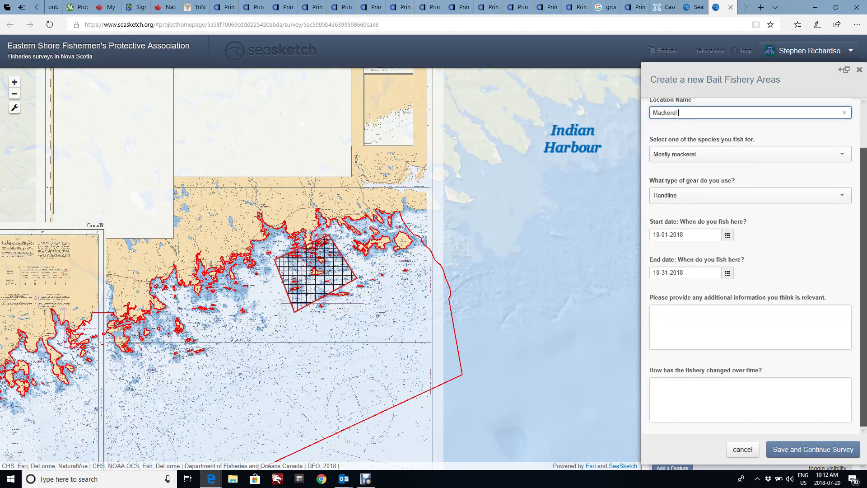
{"action": "key", "text": "Return"}
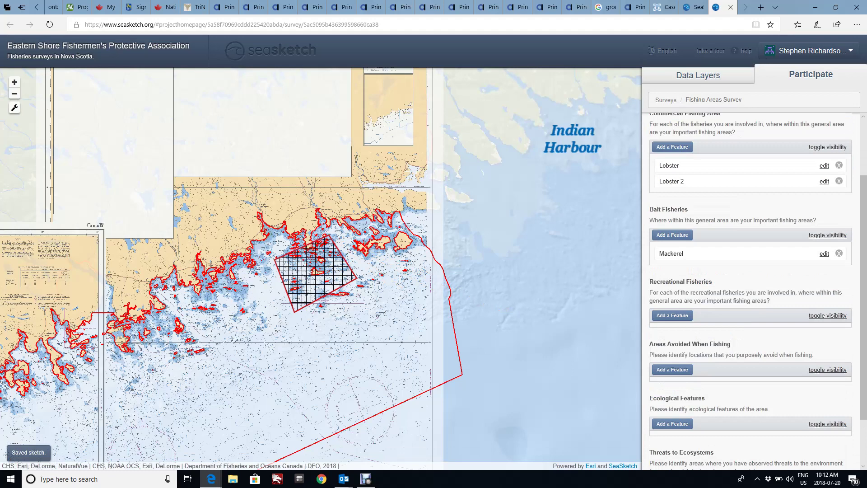
Add an ecological feature to the survey and set its location name to Kelp Bed.
{"action": "scroll", "coordinate": [750, 289], "scroll_direction": "down", "scroll_amount": 1}
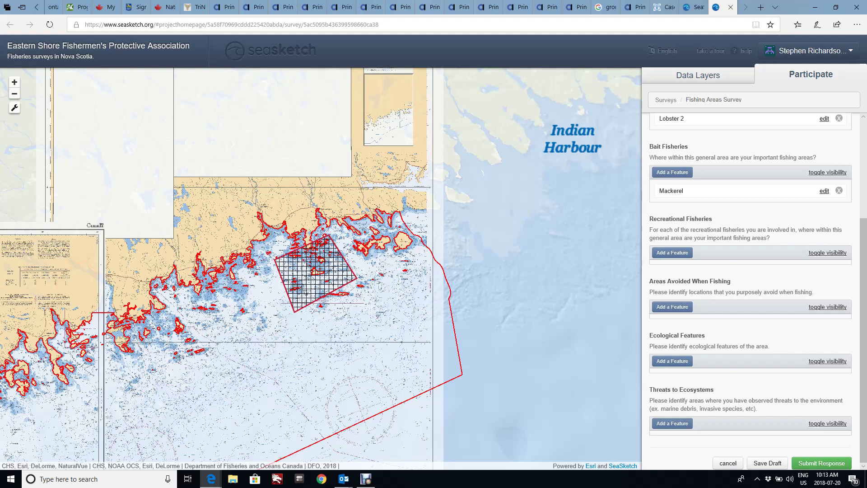
{"action": "left_click", "coordinate": [673, 361]}
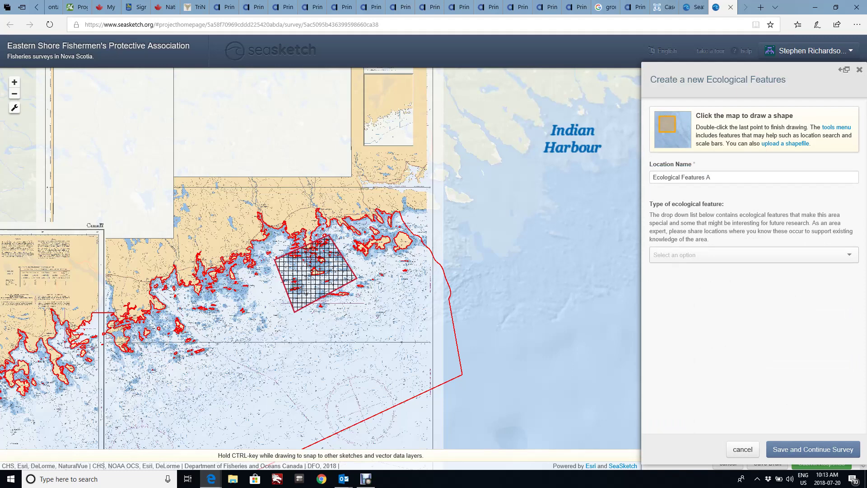
{"action": "key", "text": "Tab"}
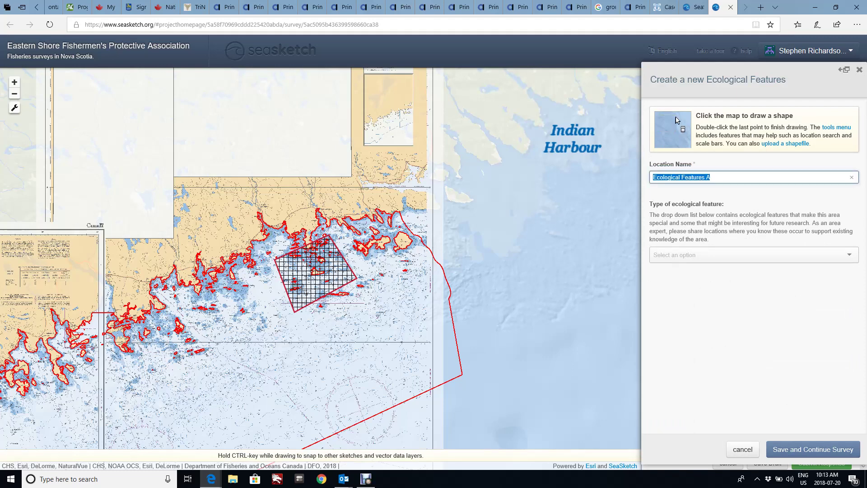
{"action": "type", "text": "Kel"}
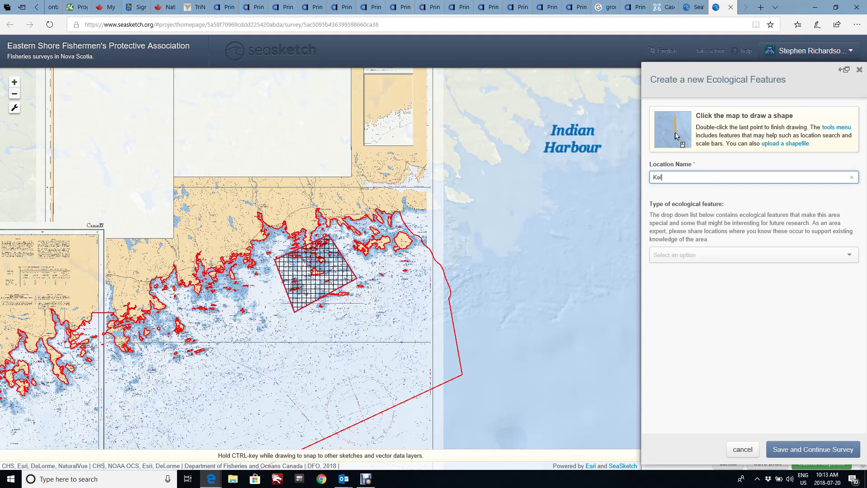
{"action": "type", "text": "p Bed"}
{"action": "key", "text": "Tab"}
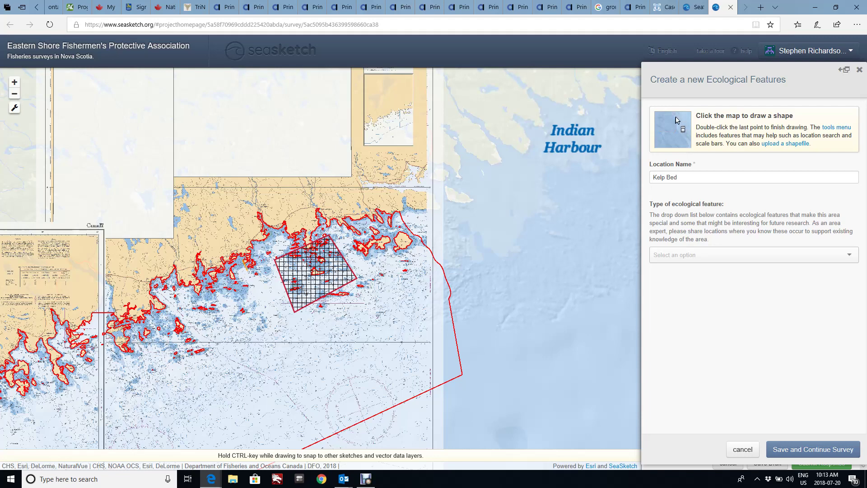
Draw the Kelp Bed as a small polygon on the coast west of the Mackerel area, set its type to Kelp bed, and save it.
{"action": "left_click", "coordinate": [257, 254]}
{"action": "left_click", "coordinate": [260, 267]}
{"action": "double_click", "coordinate": [249, 269]}
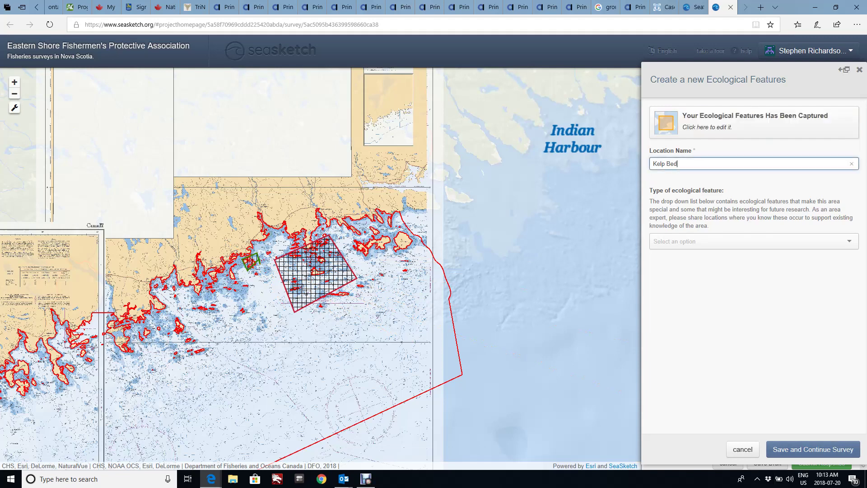
{"action": "left_click", "coordinate": [750, 242]}
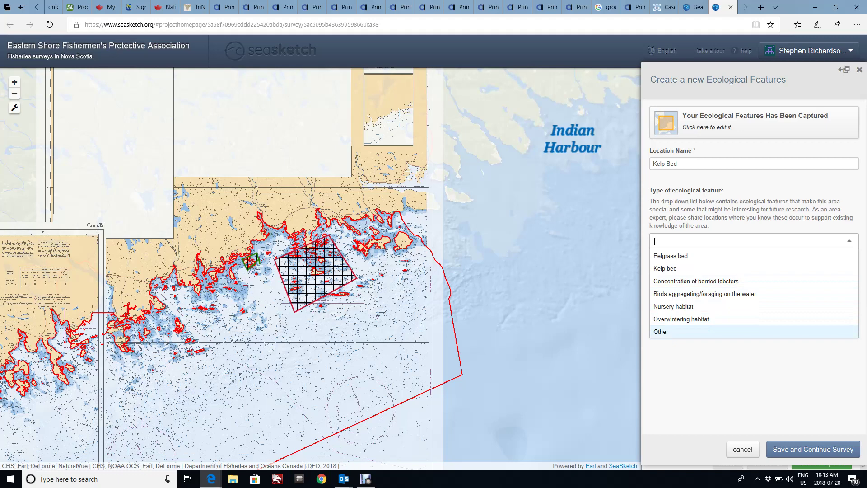
{"action": "left_click", "coordinate": [666, 268]}
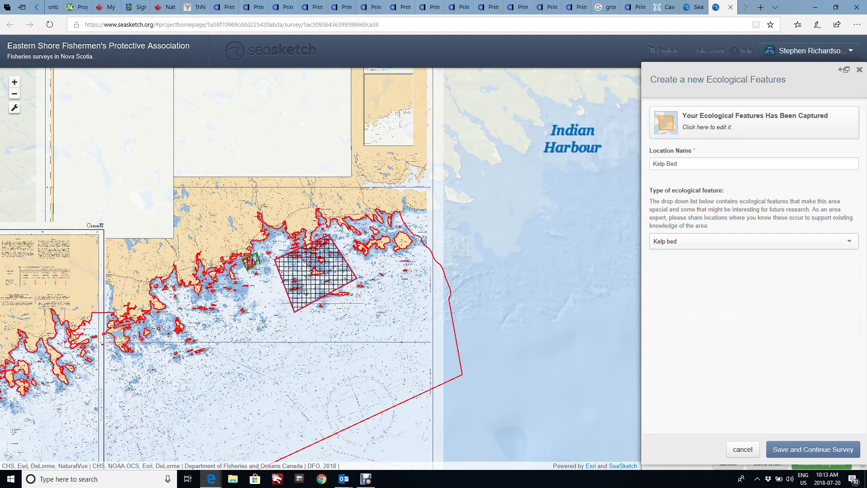
{"action": "left_click", "coordinate": [813, 449]}
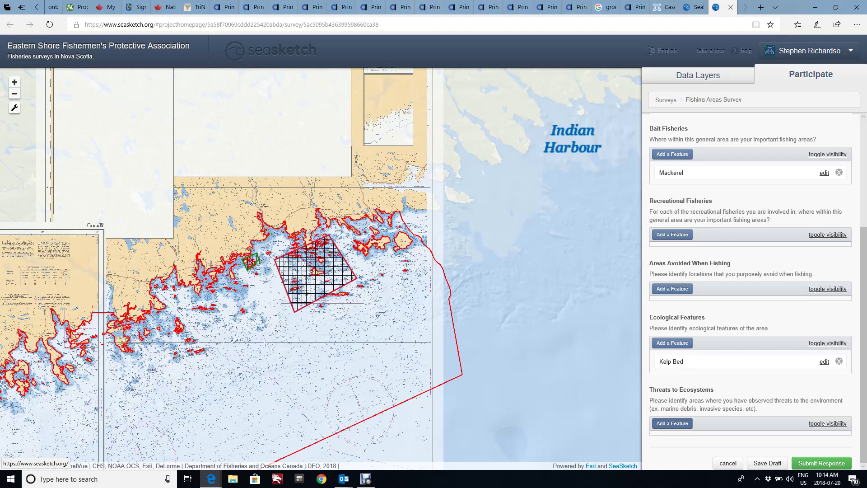
Add a feature under Threats to Ecosystems and set its location name to "Invasive whip weed".
{"action": "left_click", "coordinate": [673, 423]}
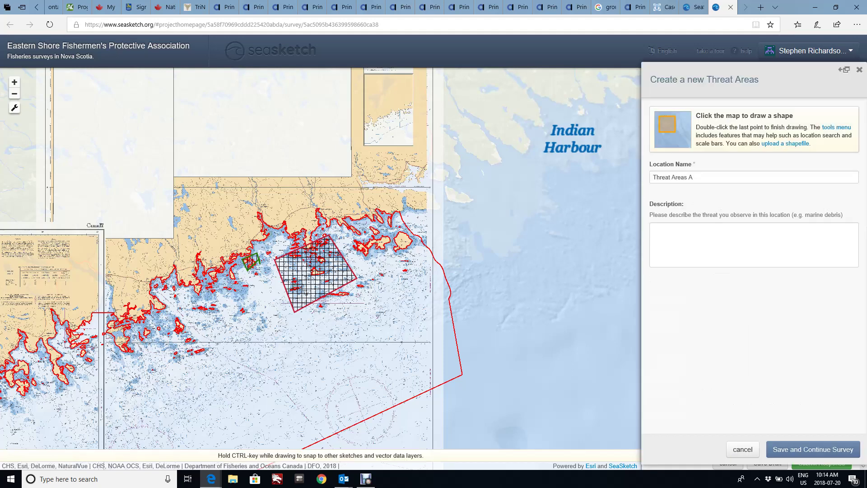
{"action": "key", "text": "shift+Home"}
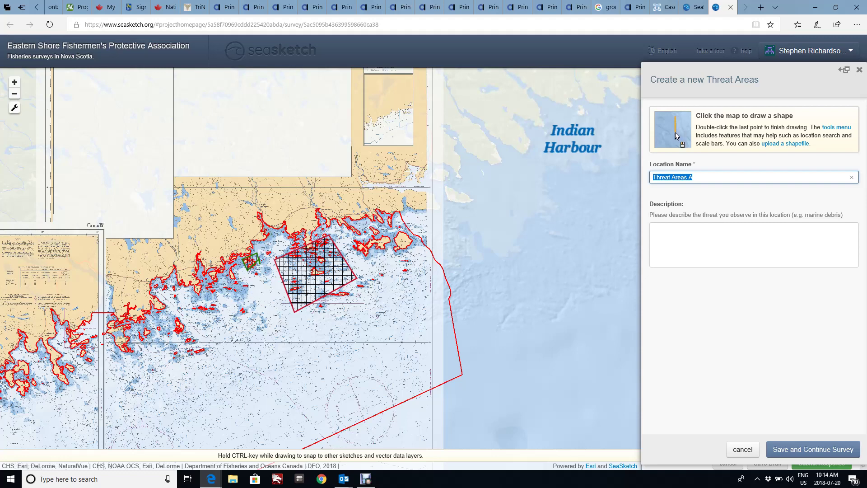
{"action": "type", "text": "INvasive whip weed"}
{"action": "key", "text": "Tab"}
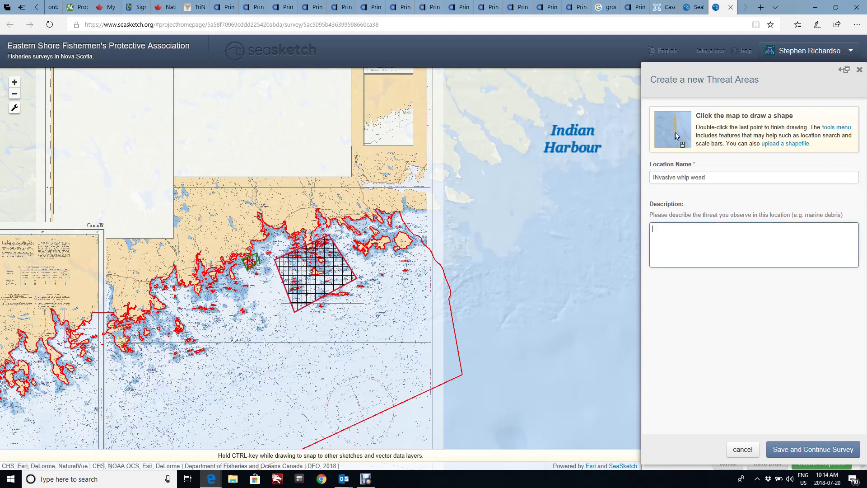
{"action": "left_click", "coordinate": [660, 177]}
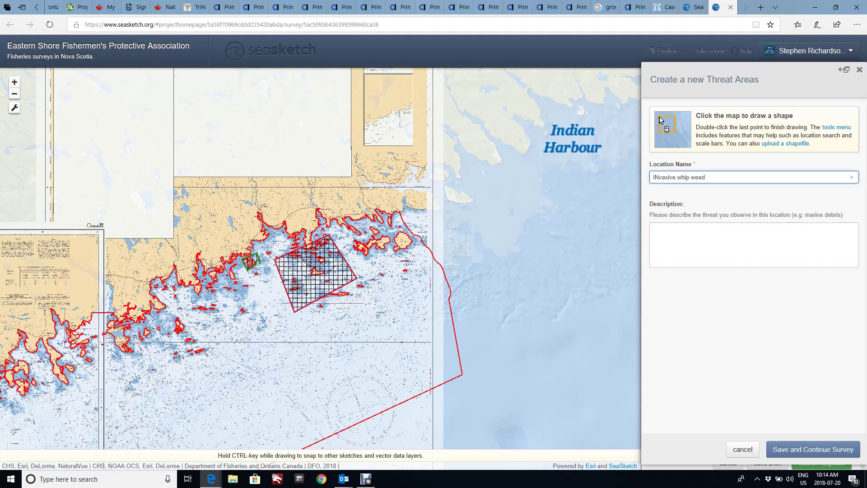
{"action": "key", "text": "BackSpace"}
{"action": "type", "text": "n"}
{"action": "key", "text": "Tab"}
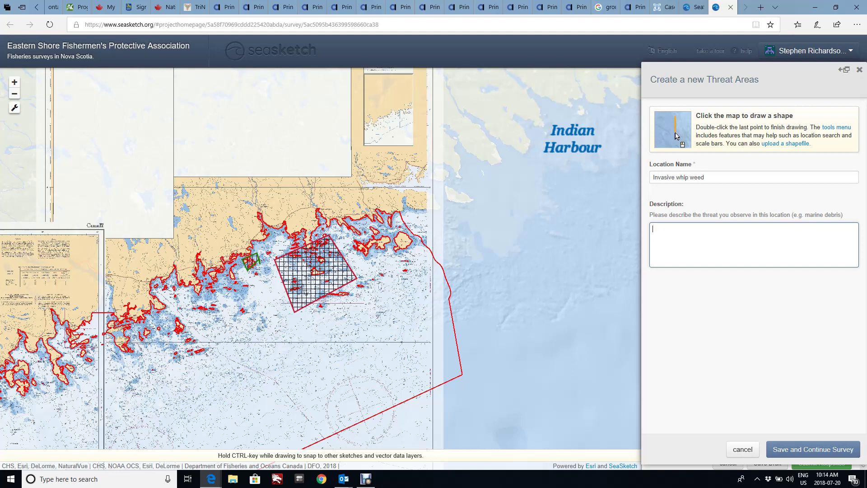
Describe the threat on two lines as "Oil and Gas development" and "Industrial dev...".
{"action": "type", "text": "Oil and Gas development"}
{"action": "key", "text": "Return"}
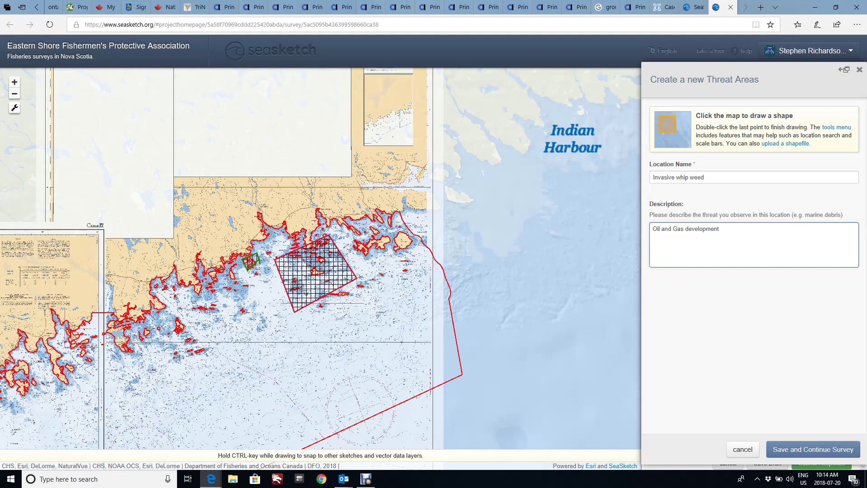
{"action": "type", "text": "INdustrial dev..."}
{"action": "left_click", "coordinate": [658, 237]}
{"action": "key", "text": "BackSpace"}
{"action": "type", "text": "n"}
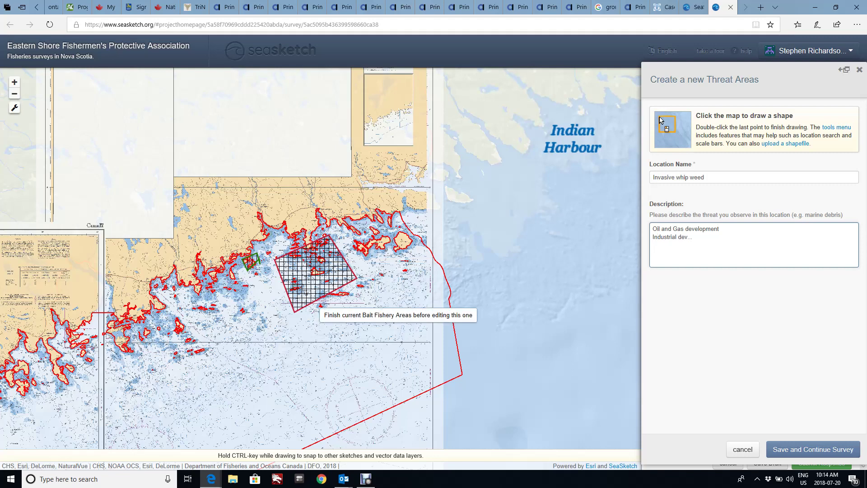
Draw the threat area as a small polygon at the Mackerel area's northern edge and save the feature.
{"action": "left_click", "coordinate": [319, 323]}
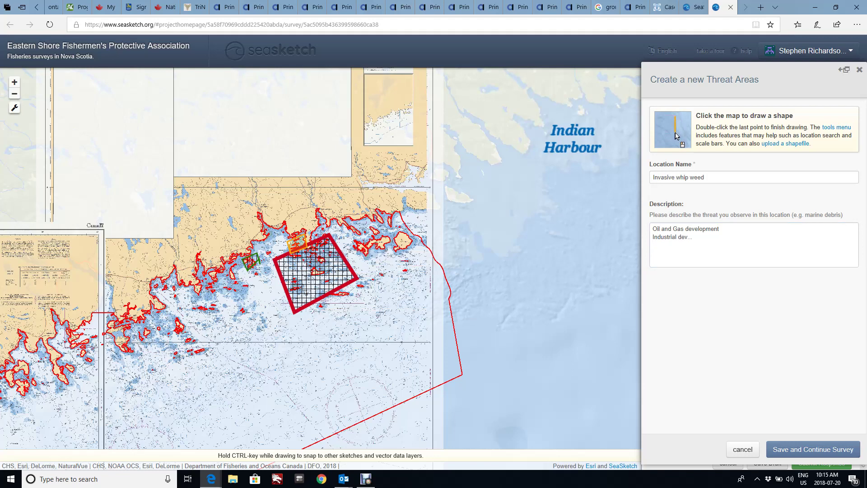
{"action": "left_click", "coordinate": [656, 177]}
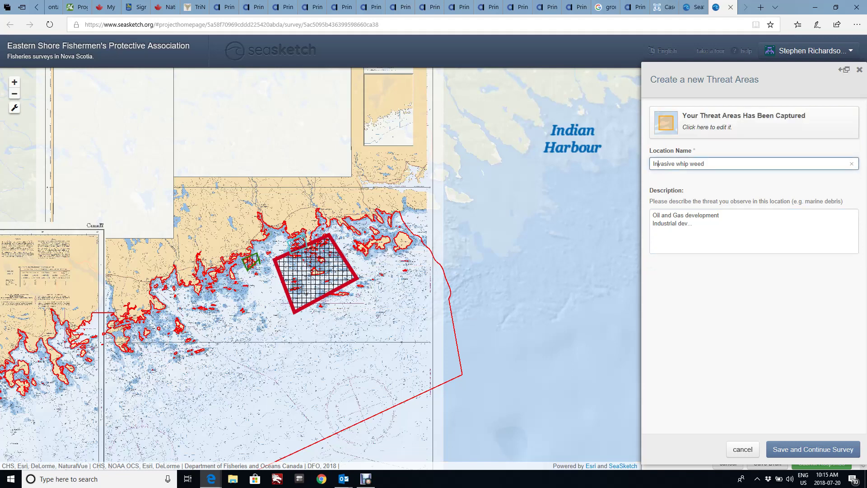
{"action": "key", "text": "Return"}
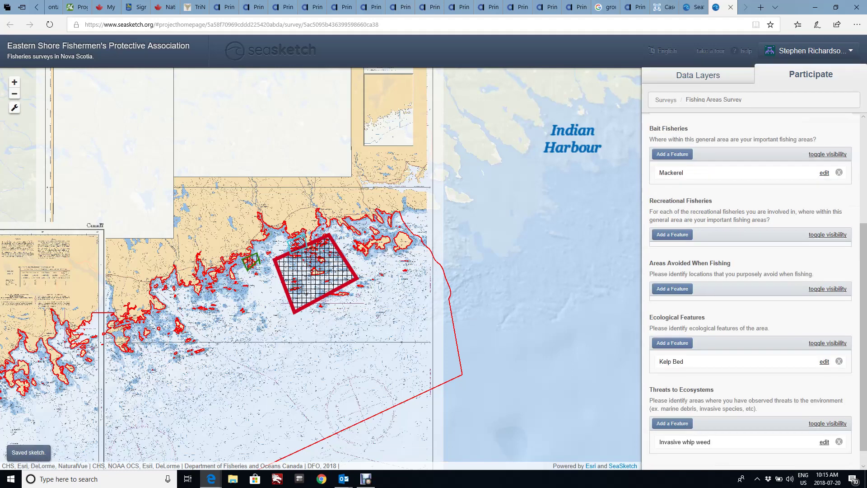
Save the survey response as a draft and acknowledge the notice.
{"action": "scroll", "coordinate": [863, 316], "scroll_direction": "down", "scroll_amount": 1}
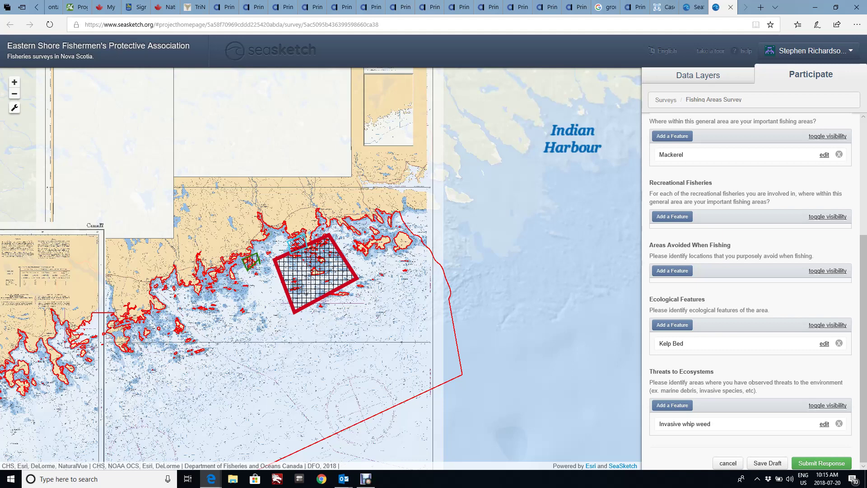
{"action": "left_click", "coordinate": [768, 463]}
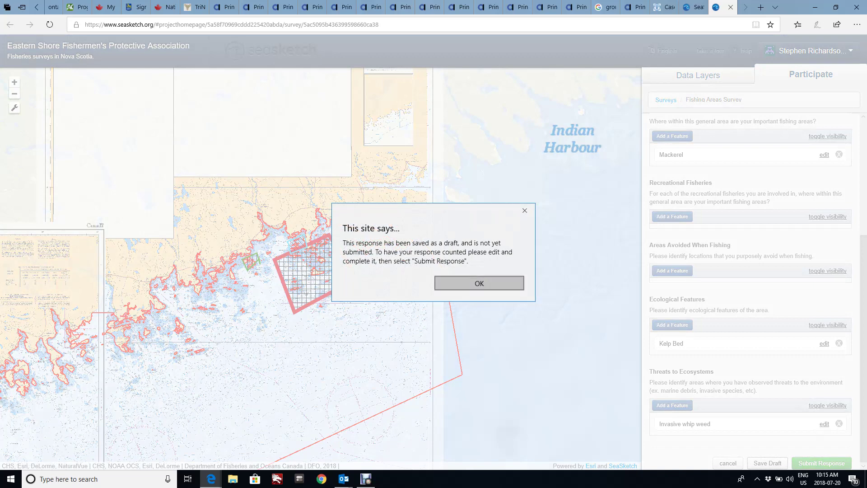
{"action": "left_click", "coordinate": [480, 283]}
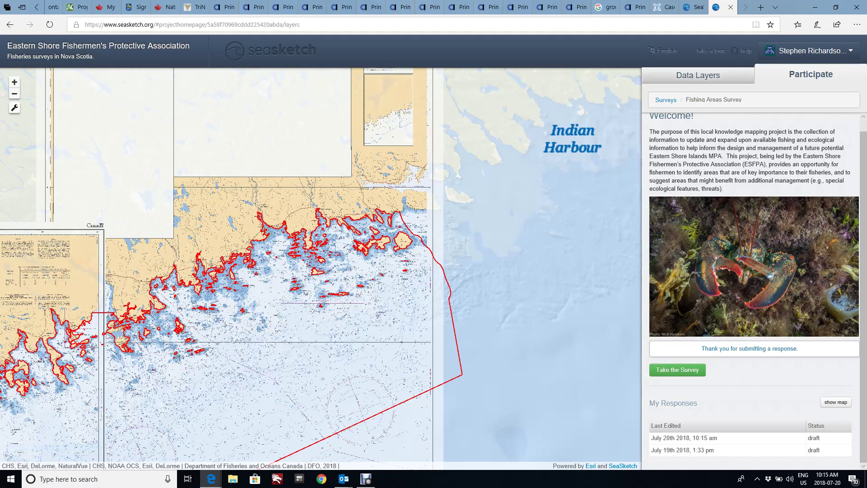
Look over the data layers, return to the survey, and open the July 19th 2018 draft response to view it with the map.
{"action": "left_click", "coordinate": [698, 75]}
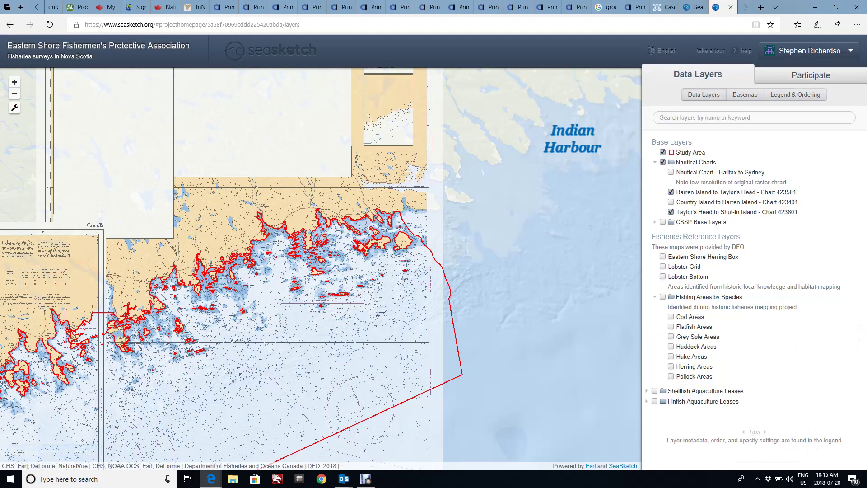
{"action": "left_click", "coordinate": [810, 75]}
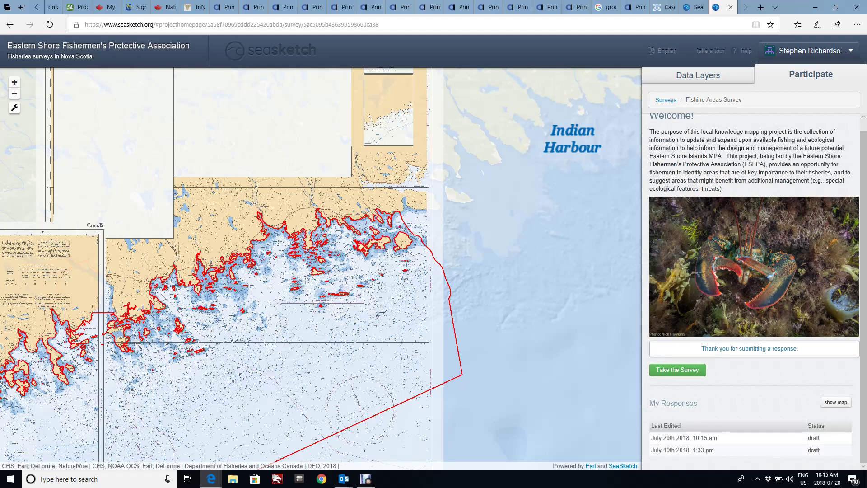
{"action": "left_click", "coordinate": [682, 450]}
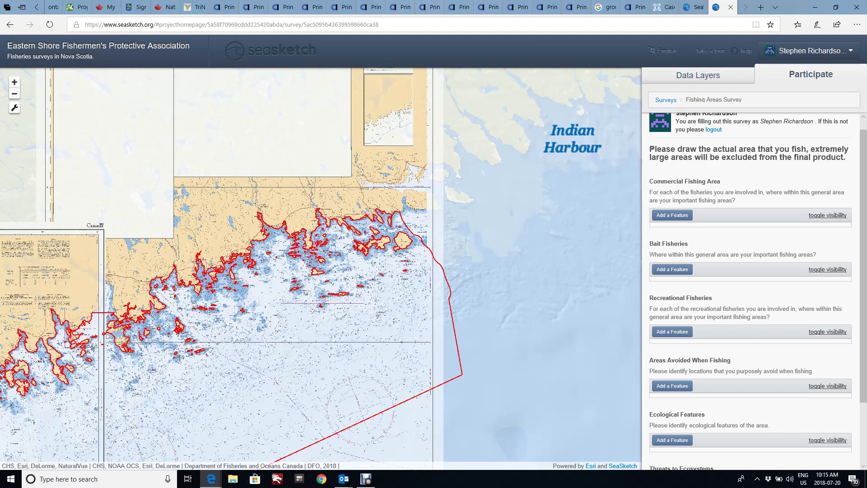
{"action": "left_click_drag", "start_coordinate": [198, 301], "coordinate": [443, 235]}
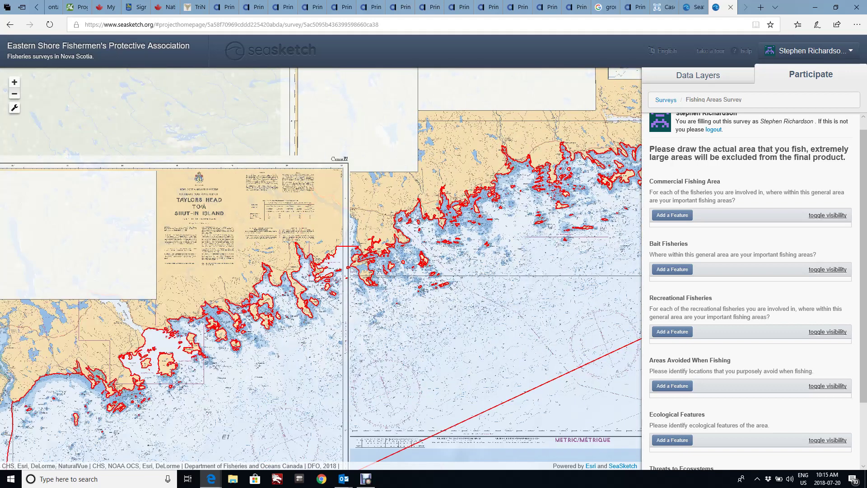
Log out of the SeaSketch account.
{"action": "left_click", "coordinate": [808, 51]}
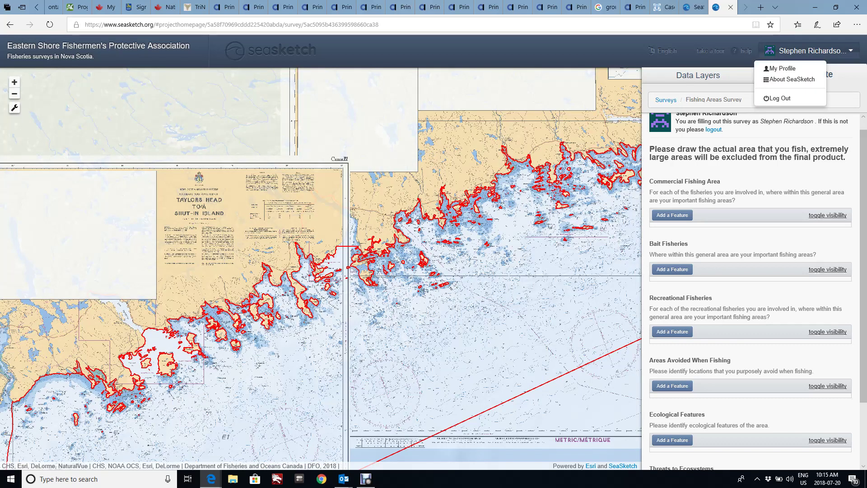
{"action": "left_click", "coordinate": [775, 98]}
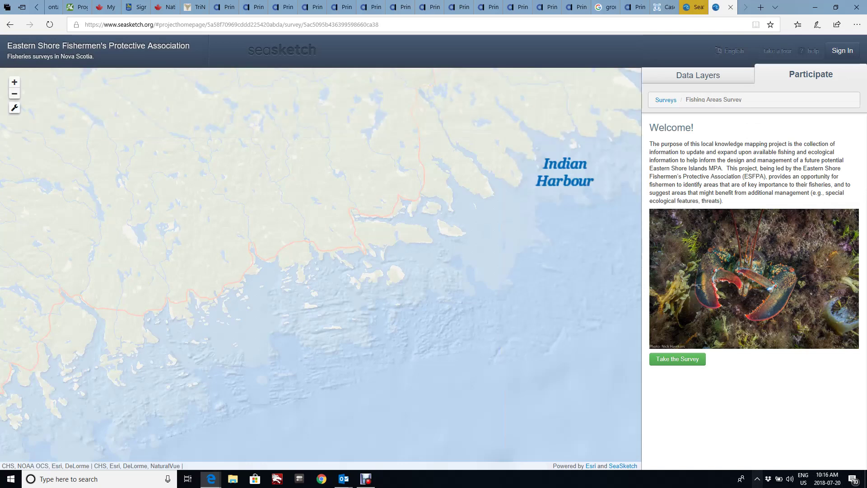
{"action": "left_click", "coordinate": [757, 479]}
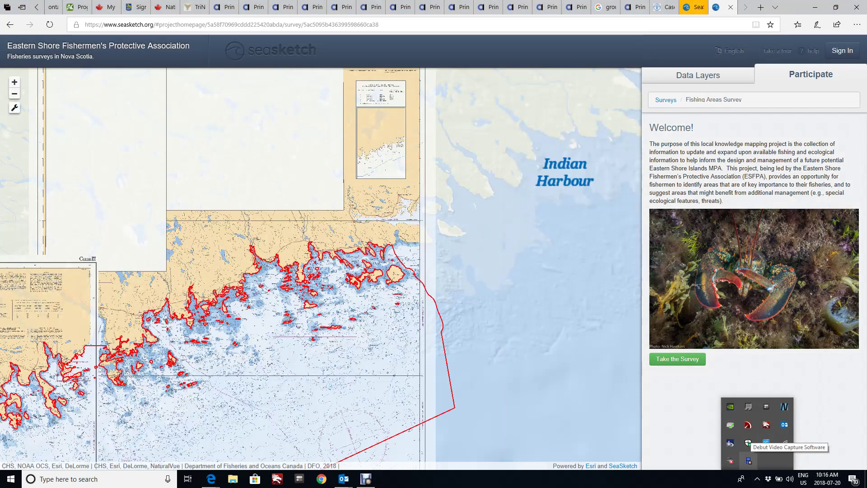
{"action": "right_click", "coordinate": [749, 461]}
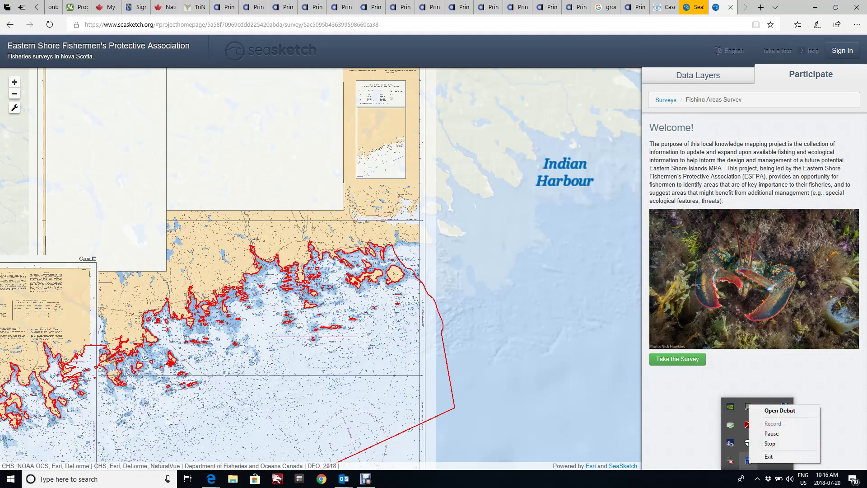